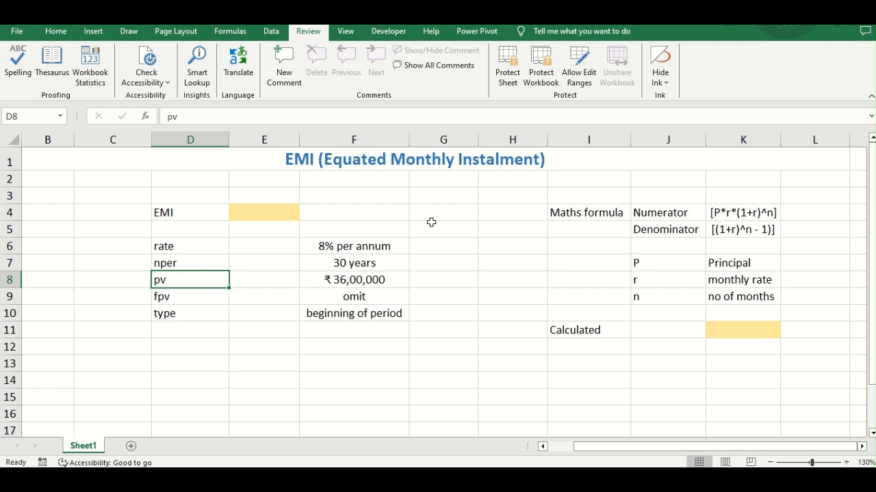
Review the maths formula block for EMI and the given loan amount, period and annual rate in column F.
left_click_drag(578, 213, 742, 333)
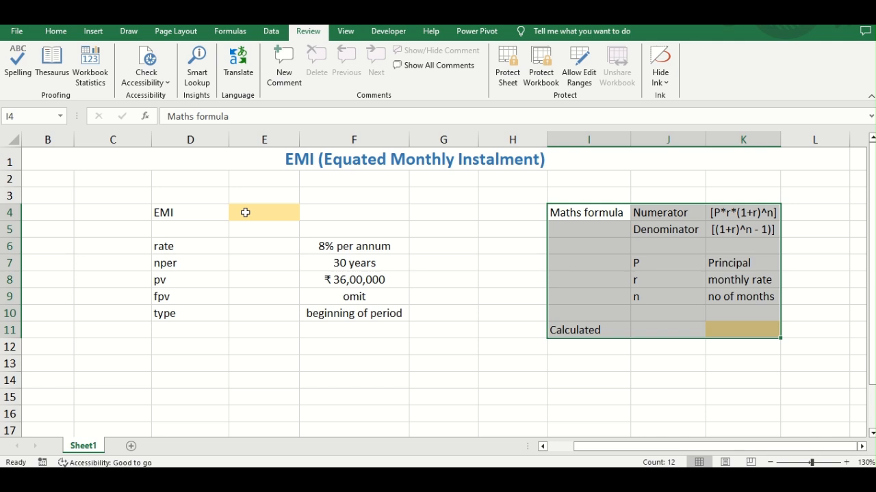
left_click(514, 261)
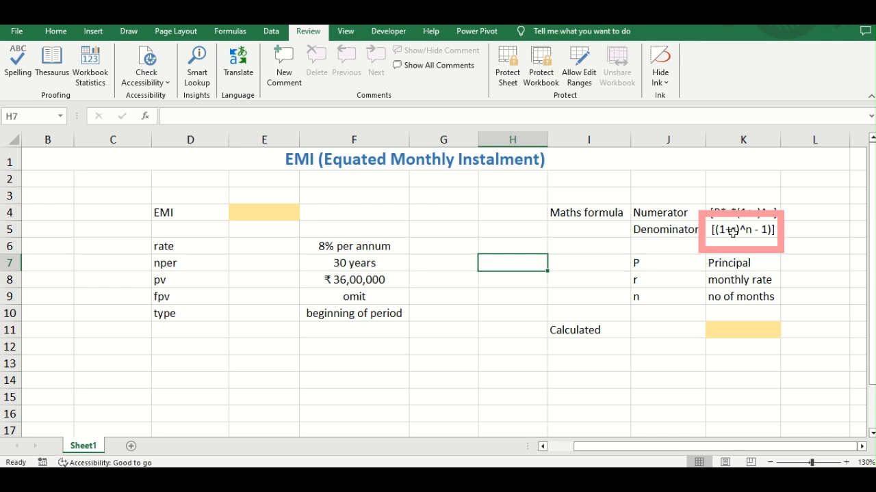
left_click(730, 326)
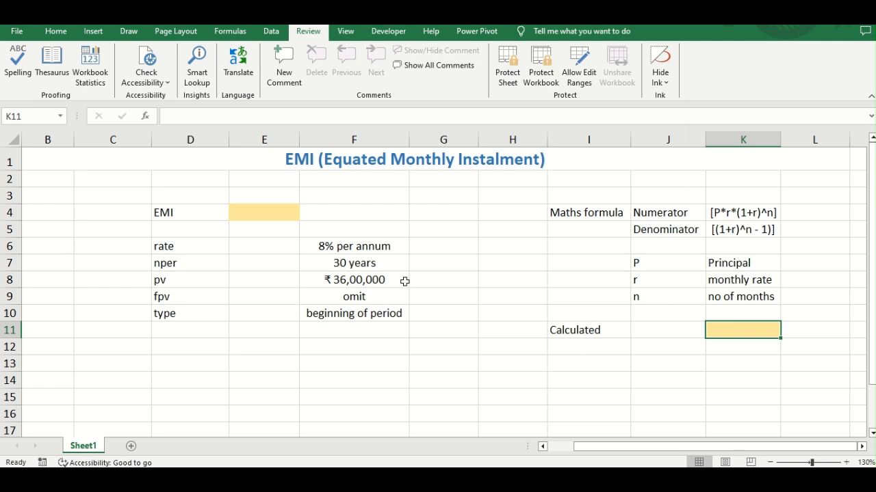
left_click(361, 281)
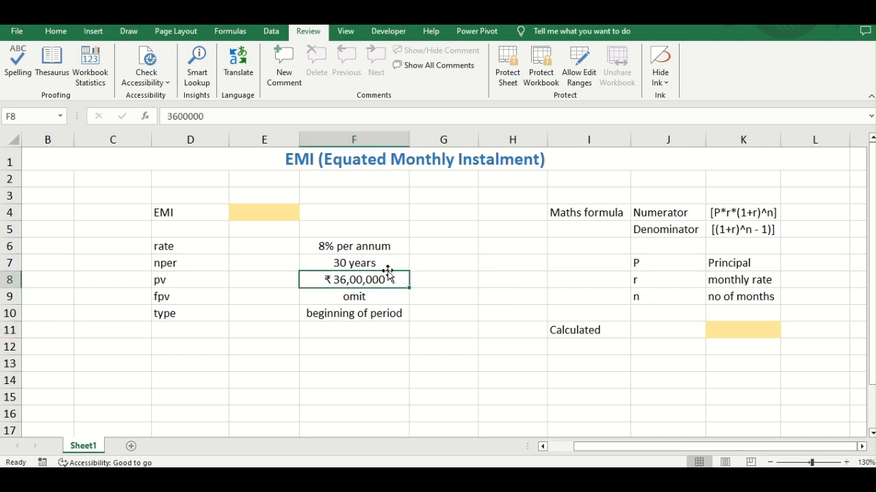
left_click(360, 265)
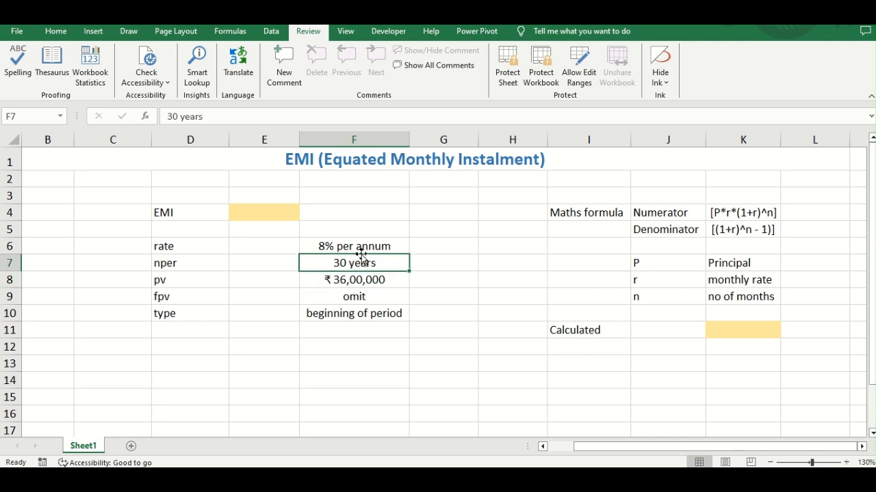
left_click(361, 247)
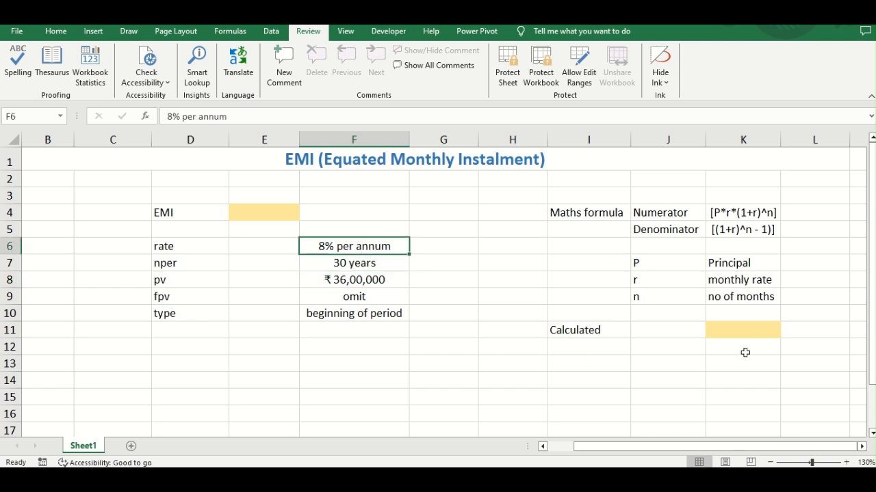
Calculate the EMI mathematically in K11 with the formula =(3600000*8%/12*(1+8%/12)^360)/((1+8%/12)^360-1).
left_click(727, 333)
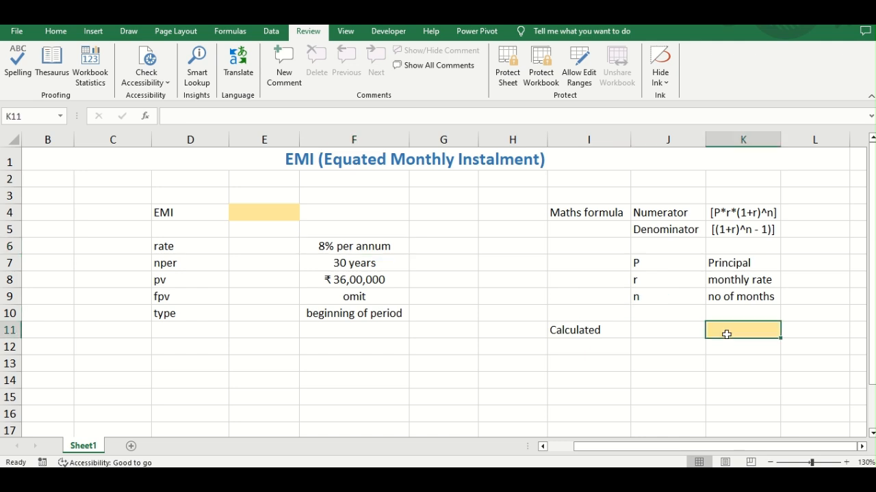
type("=(3")
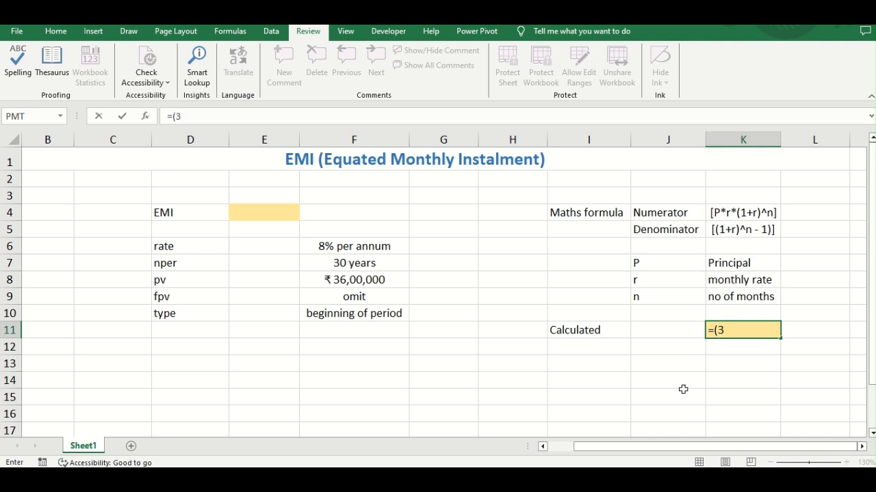
type("600000*")
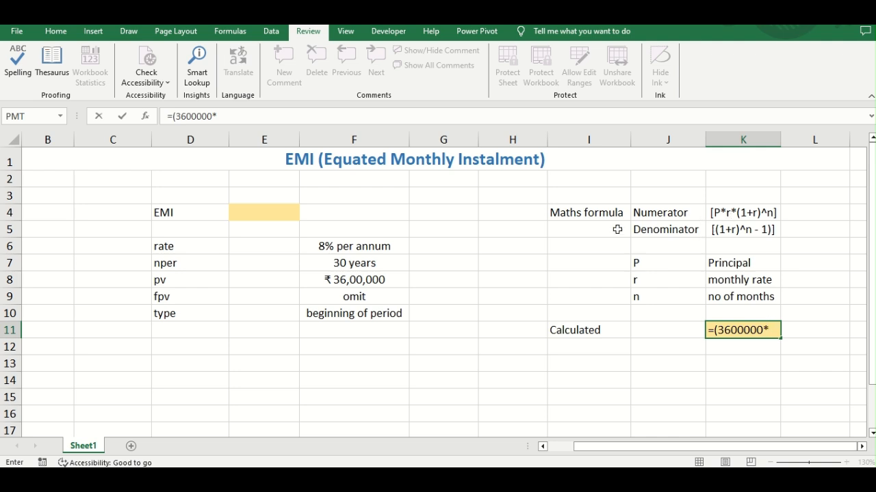
type("8%/12")
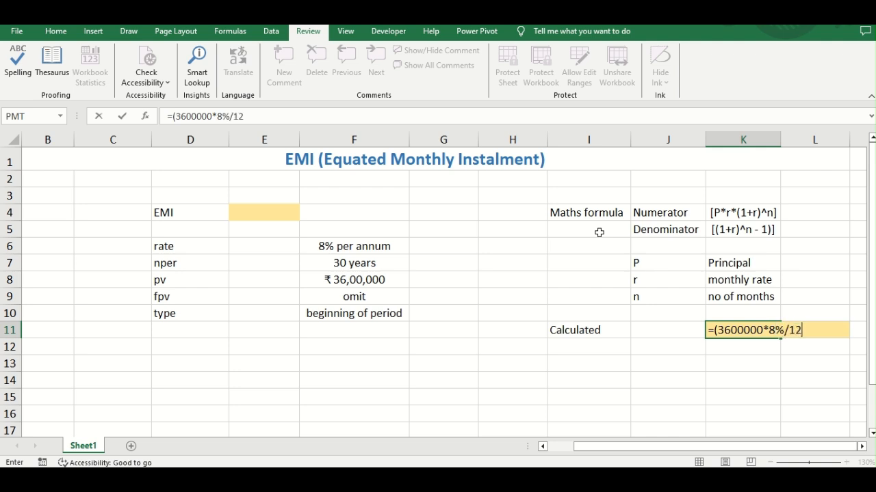
type("*(1")
type("+")
type("8")
type("%/12")
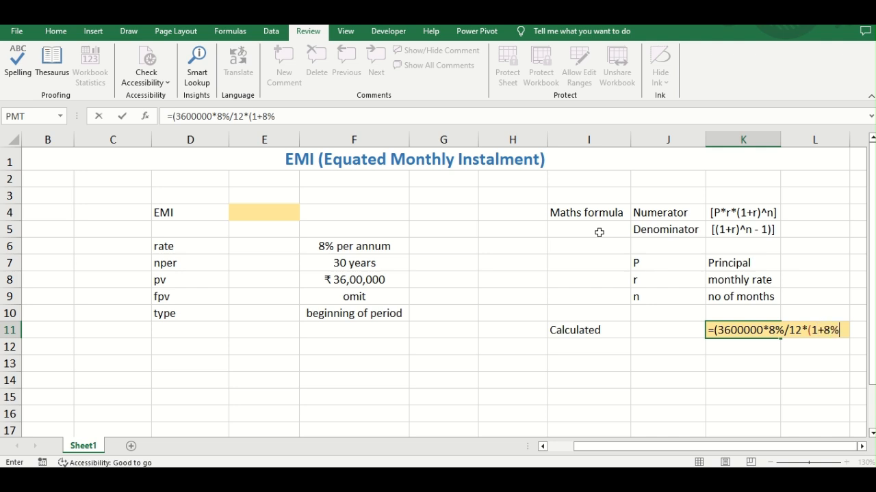
type(")")
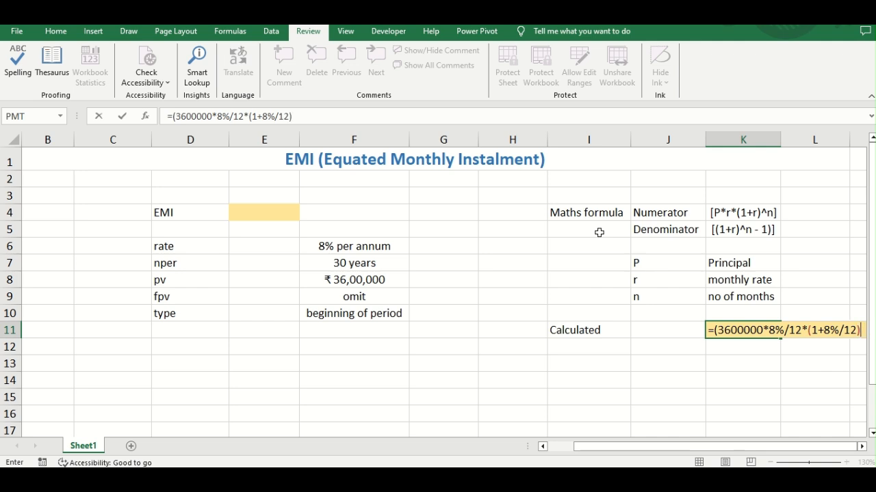
type("^")
left_click(861, 447)
left_click(861, 446)
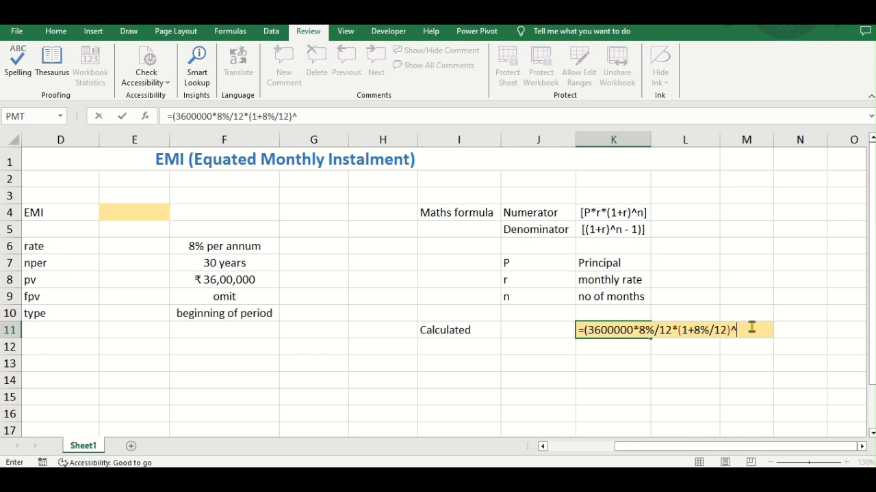
type("360)/((1+8%/12)")
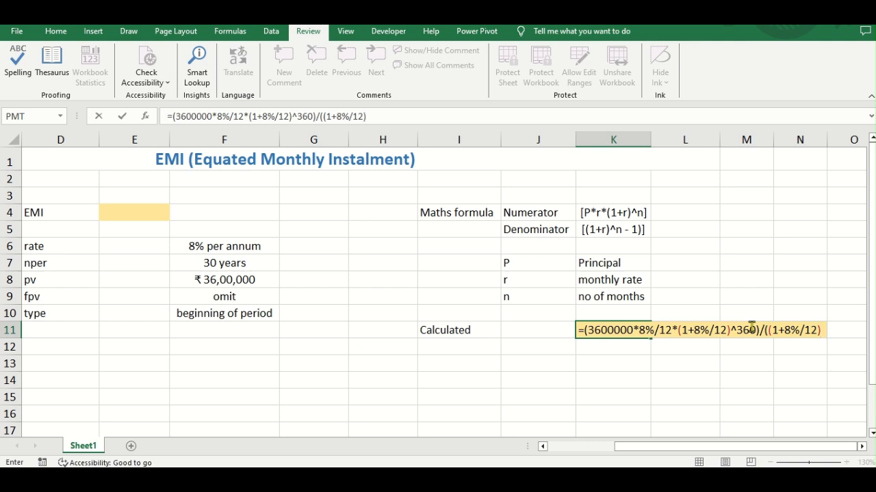
type("^")
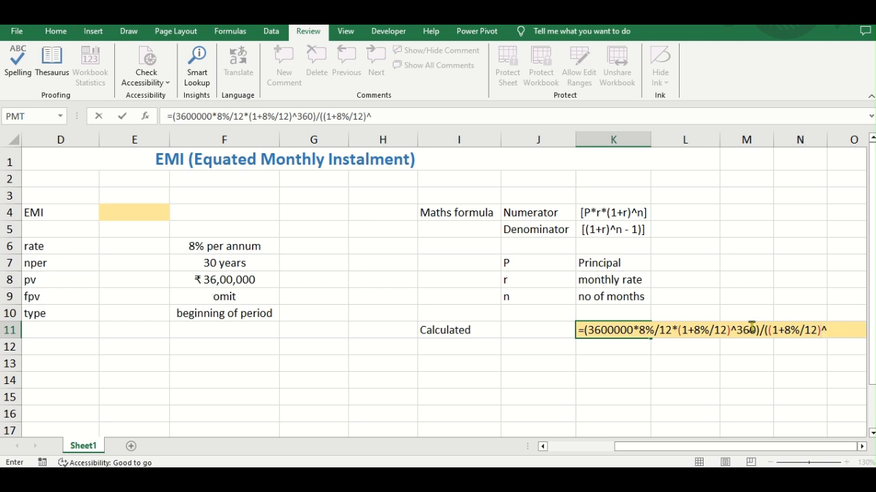
type("3")
key("BackSpace")
type("360-1)")
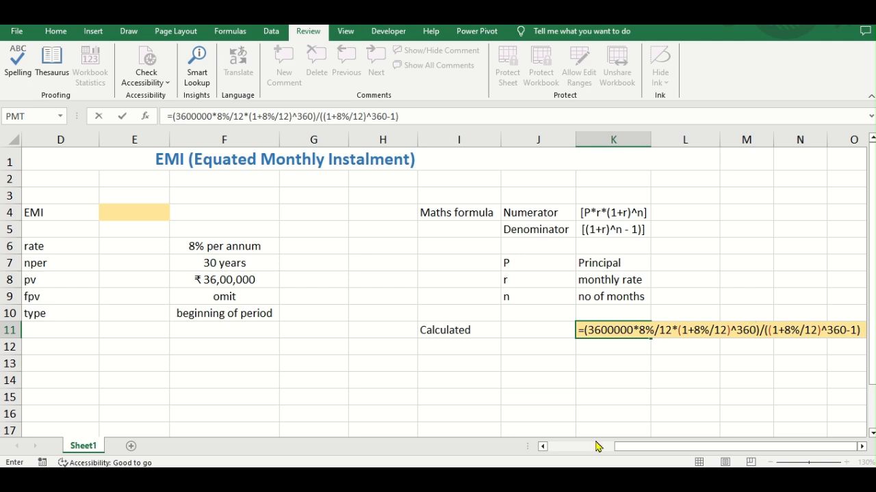
key("Return")
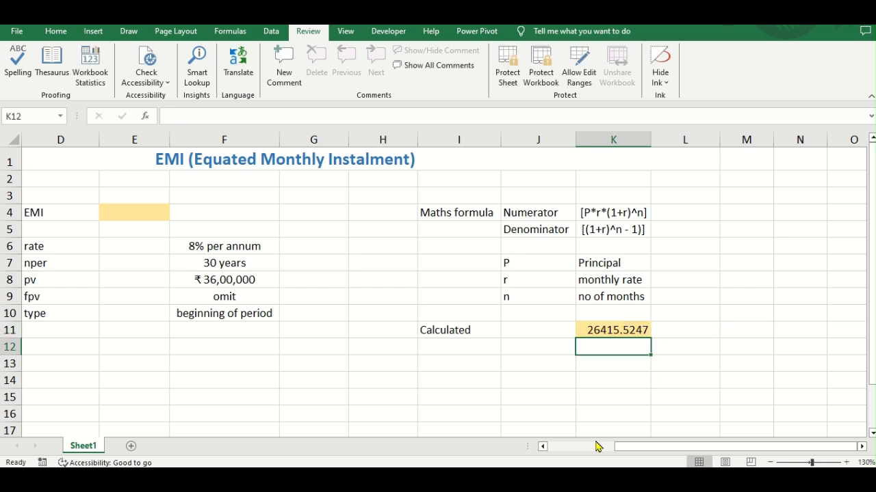
key("Up")
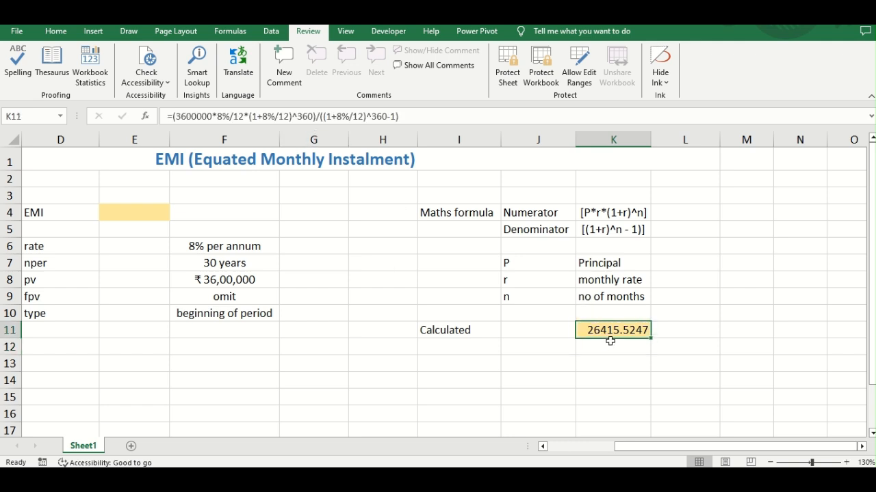
Copy the currency formatting of the EMI cell E4 onto the calculated result in K11.
left_click(131, 208)
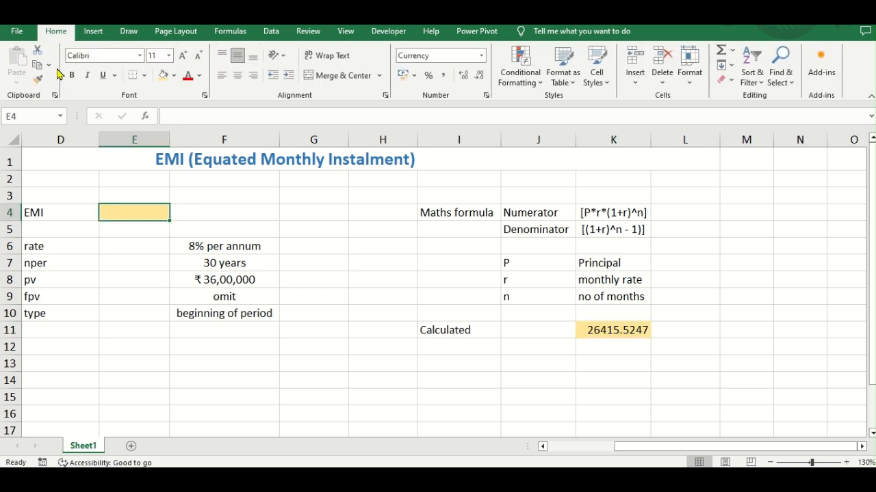
left_click(37, 79)
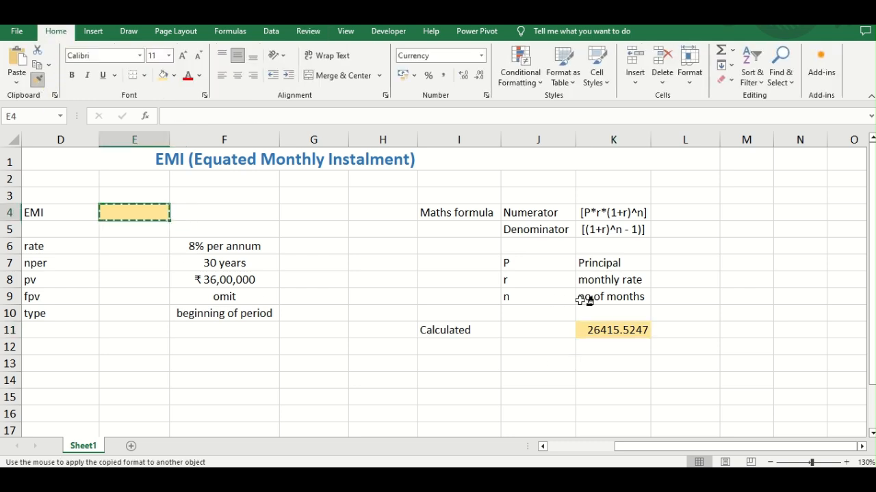
left_click(600, 331)
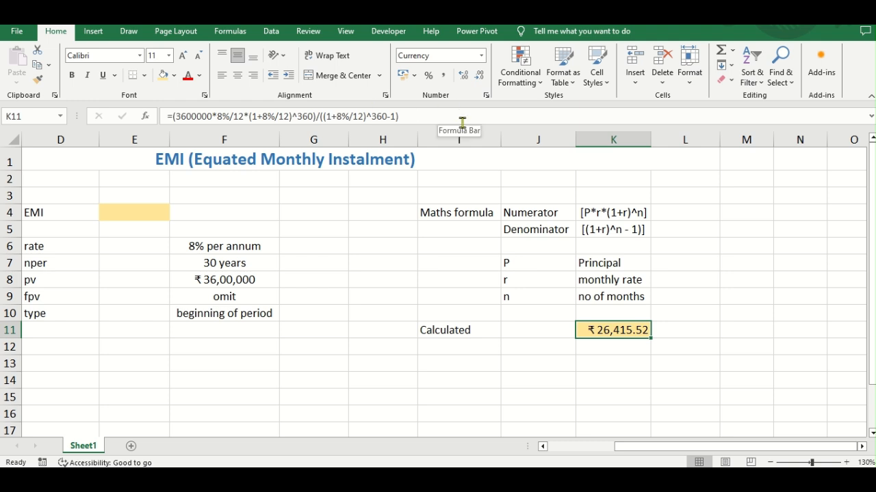
scroll(256, 215, "left", 2)
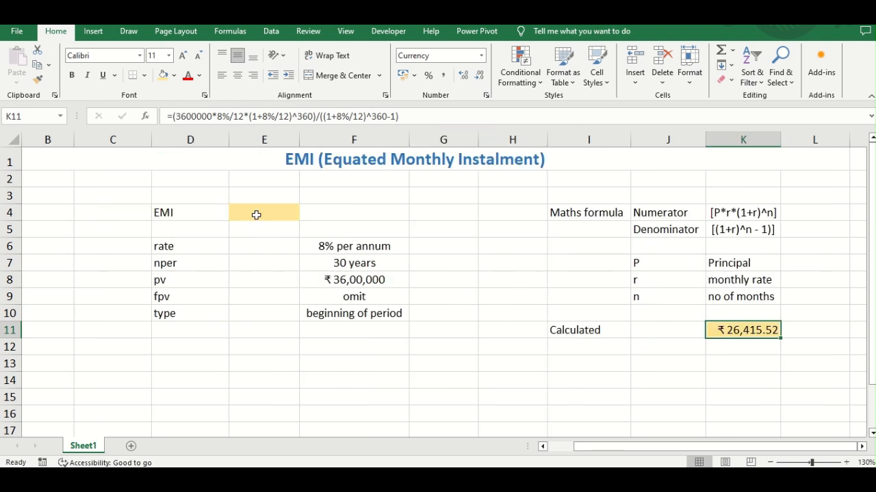
left_click(256, 214)
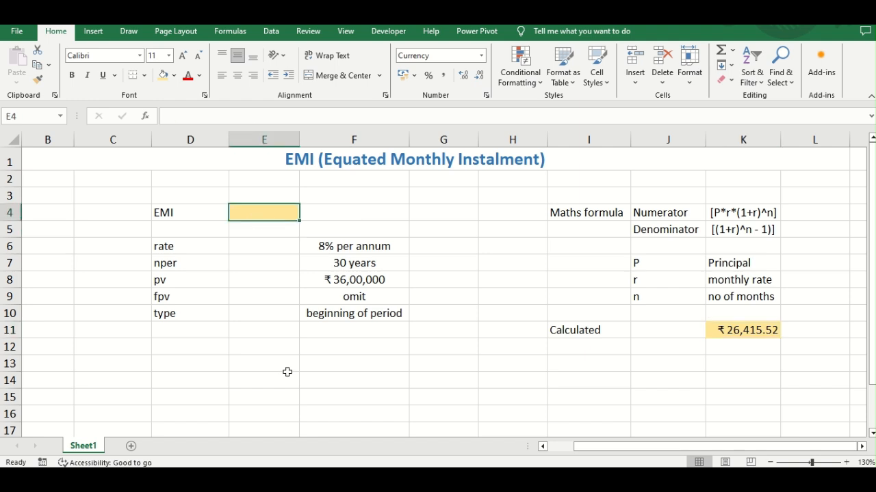
type("PMT")
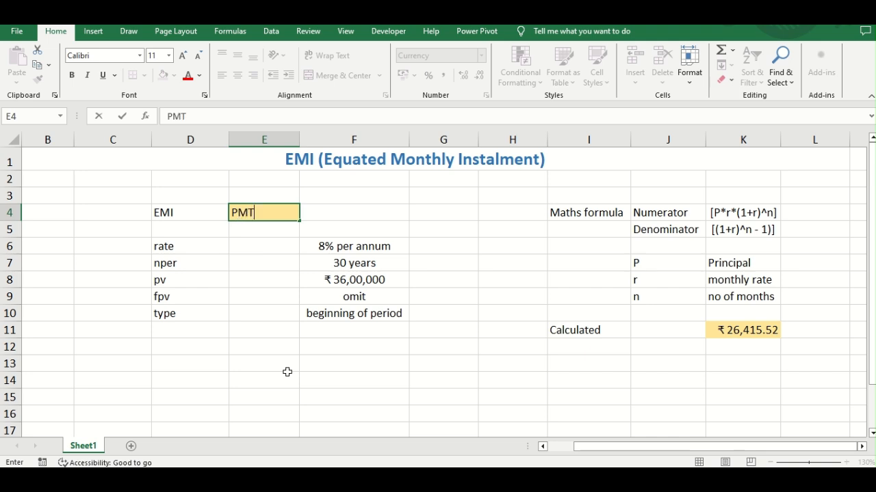
key("BackSpace")
key("BackSpace")
key("BackSpace")
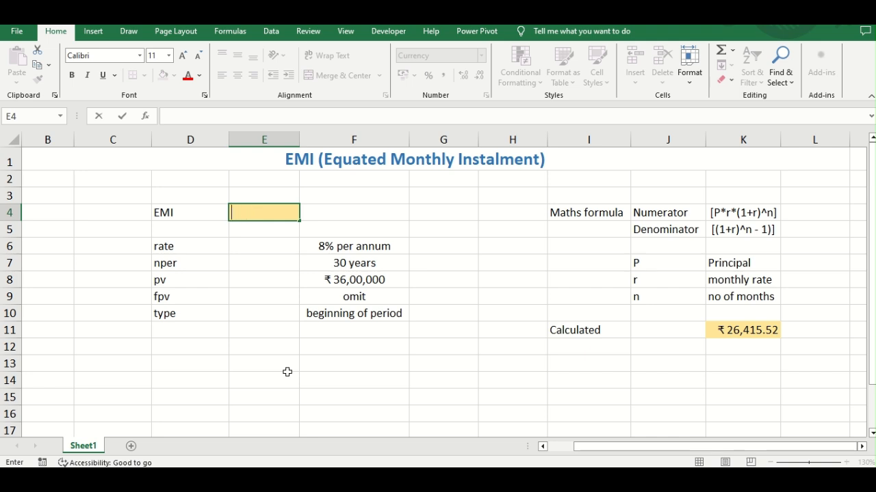
type("=pm")
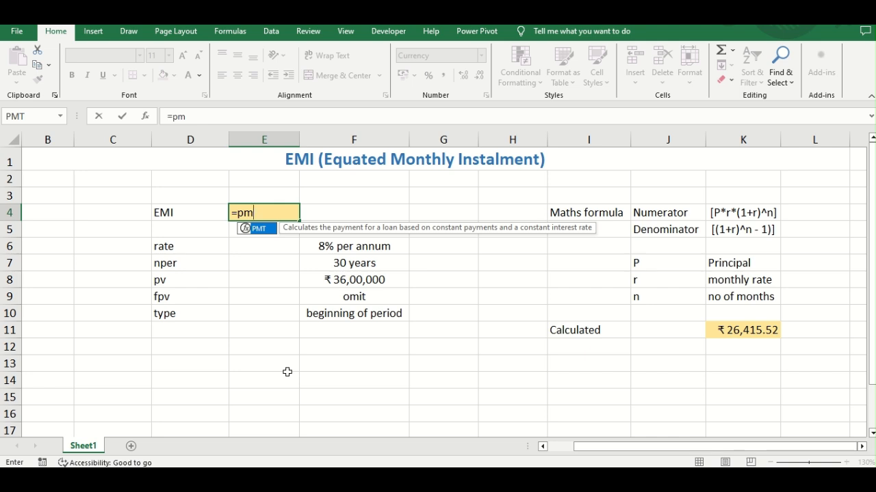
key("Tab")
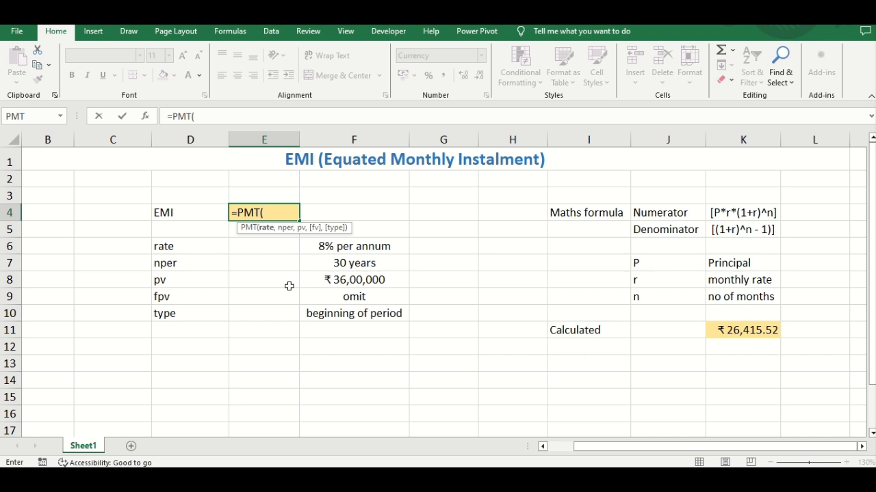
key("BackSpace")
key("BackSpace")
key("BackSpace")
key("BackSpace")
key("BackSpace")
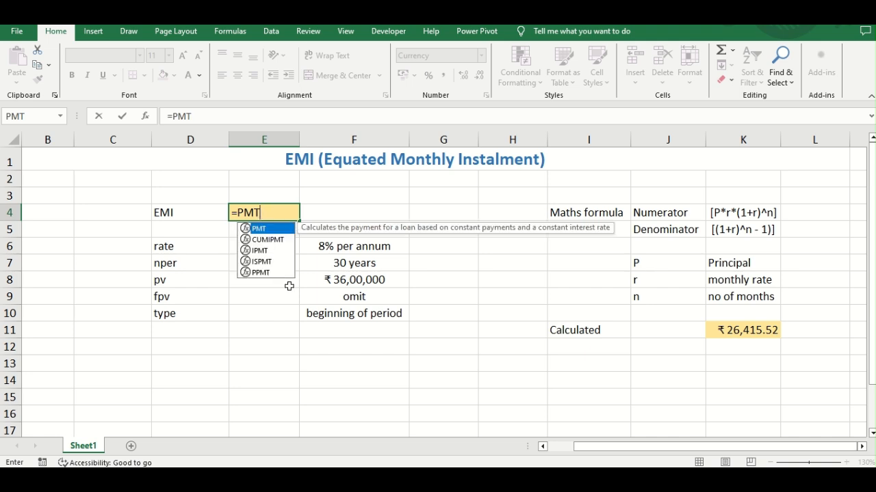
Enter the monthly interest rate in E6 as =8%/12.
left_click(272, 242)
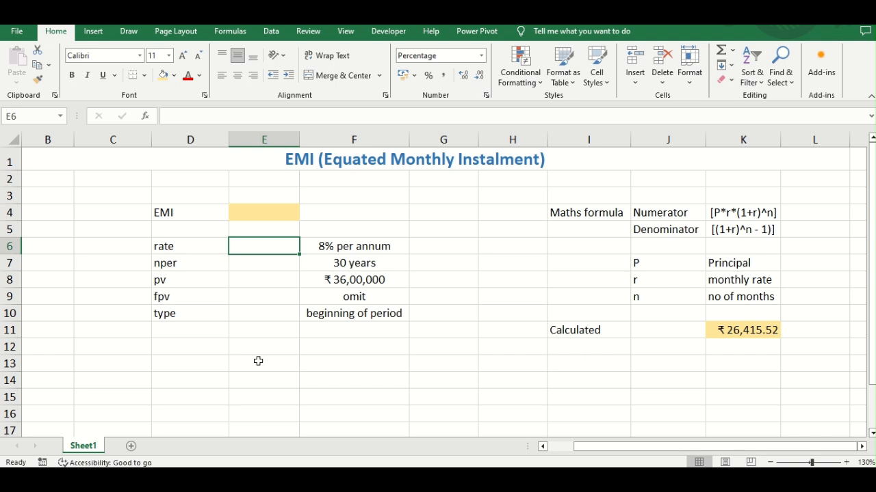
type("=8%/12")
key("Return")
key("Up")
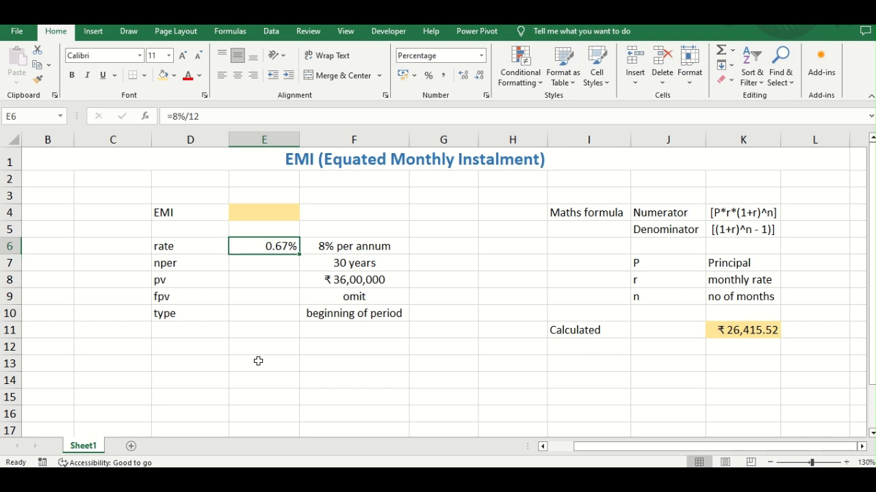
Enter the number of monthly periods for nper in E7 as =30*12.
left_click(282, 264)
type("=")
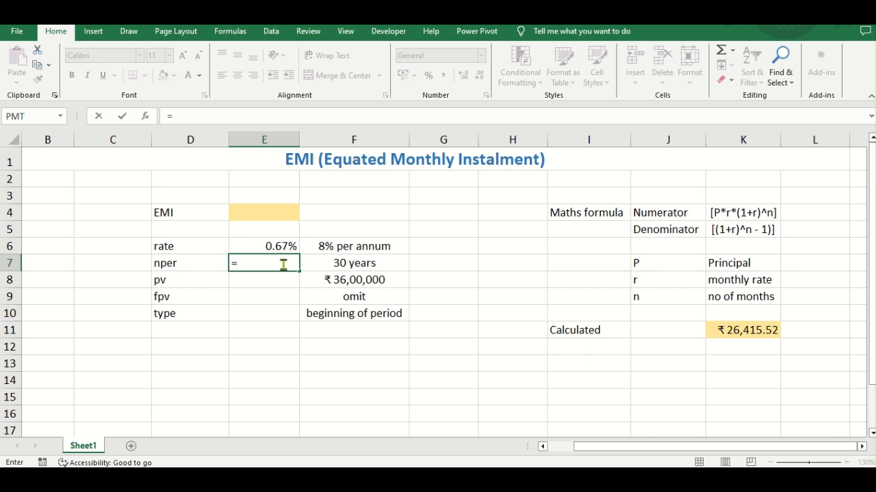
type("30*12")
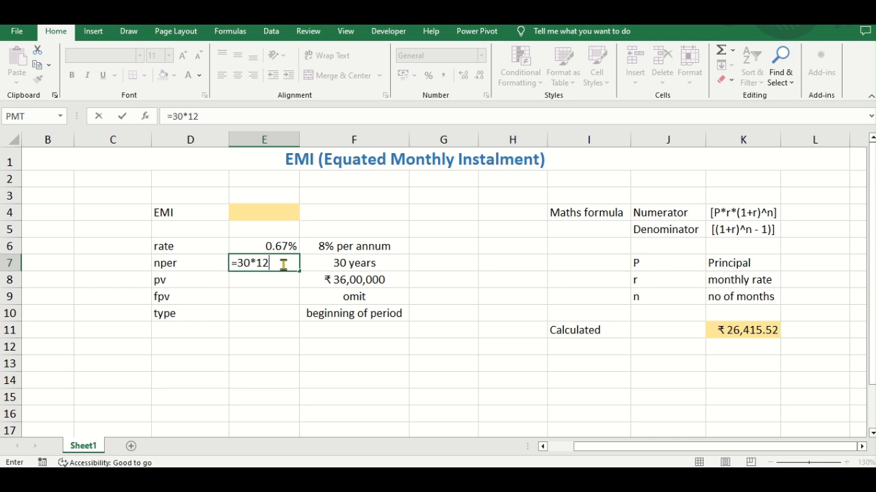
key("Return")
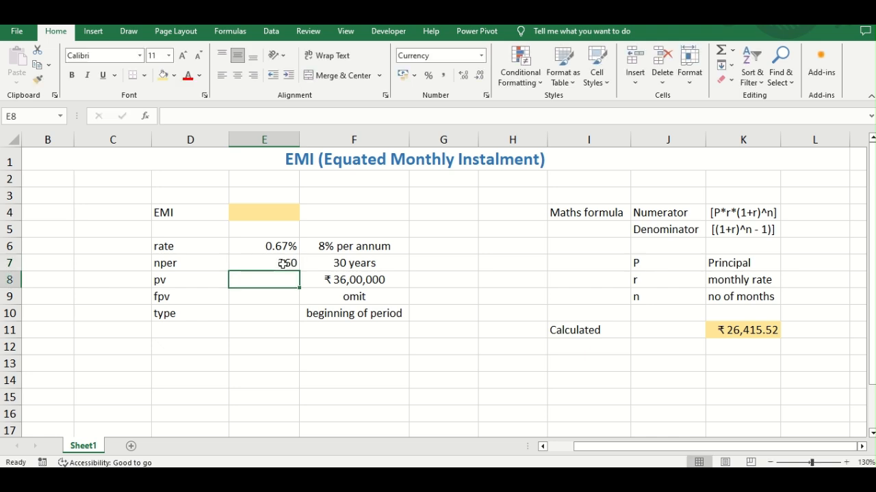
Fill the pv value in E8 with a reference to the loan amount in F8.
type("=")
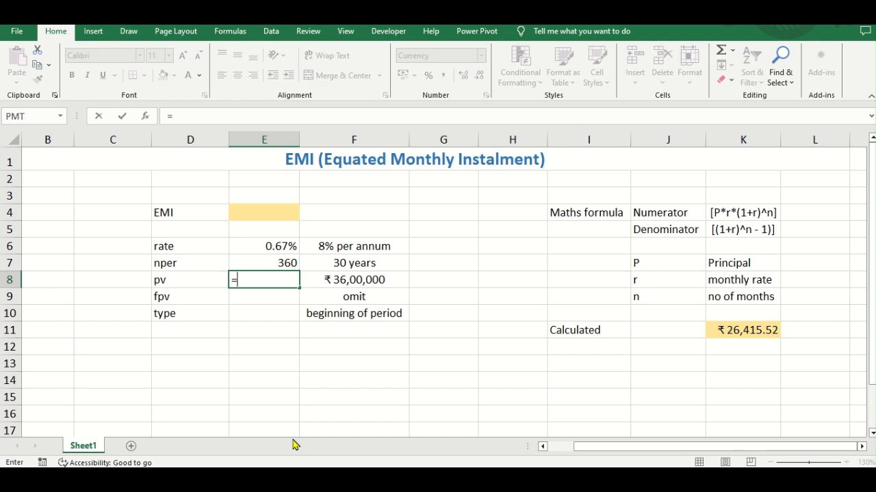
key("Right")
key("Return")
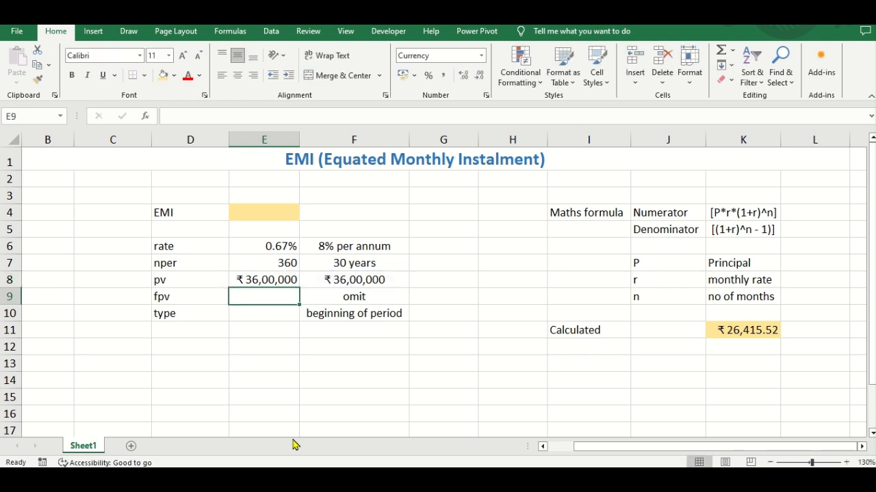
Enter 0 as the fpv value in E9.
type("0")
key("Return")
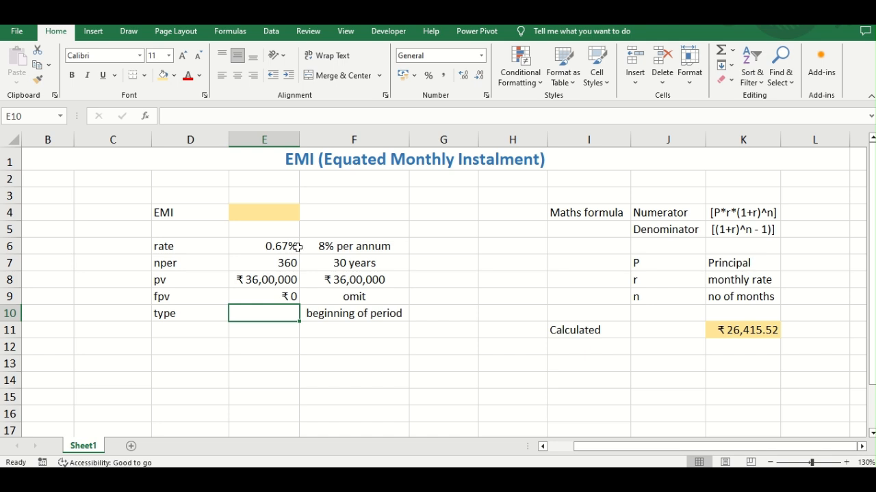
Calculate the EMI in E4 with the formula =PMT(E6,E7,E8,E9,1), using beginning-of-period payments.
left_click(262, 217)
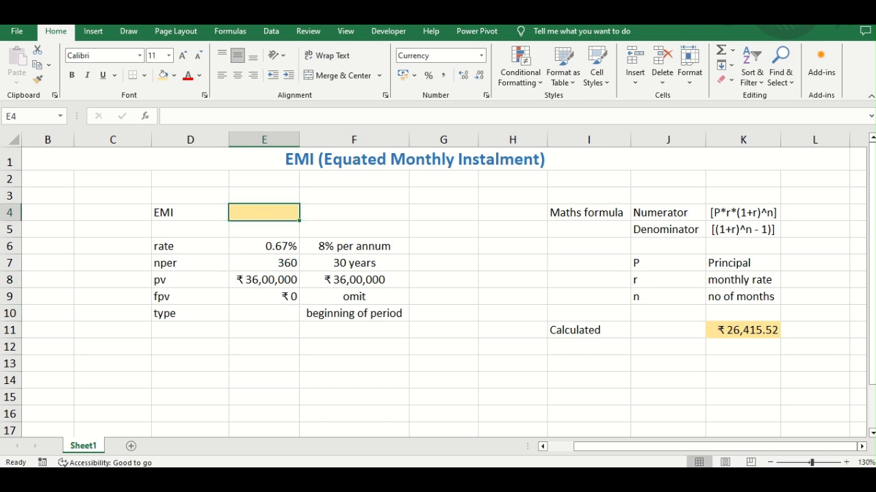
type("=pmt")
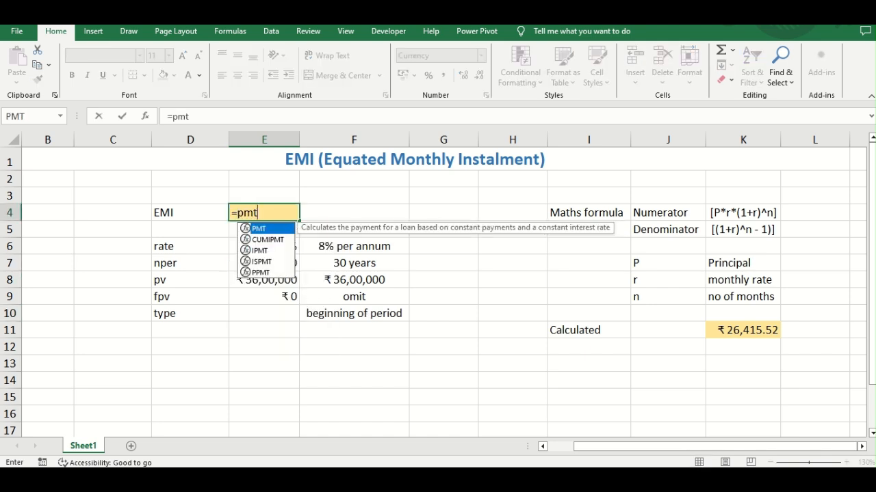
key("Tab")
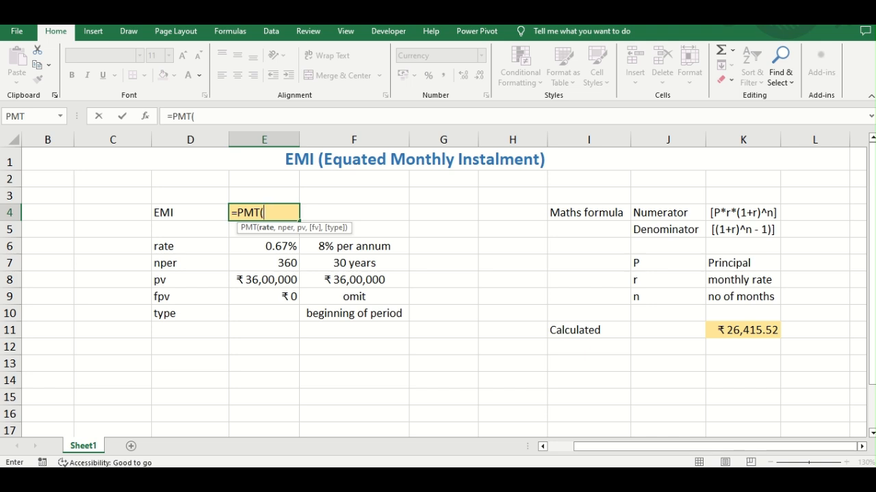
left_click(267, 246)
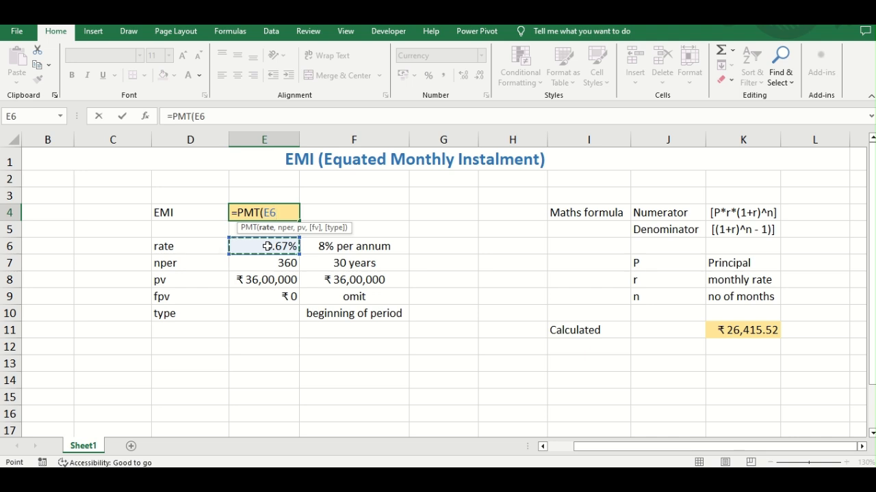
type(",")
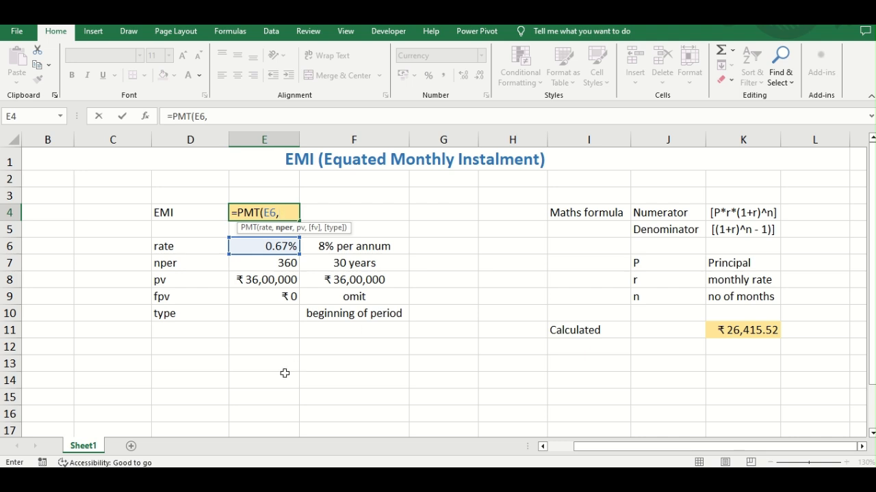
left_click(280, 264)
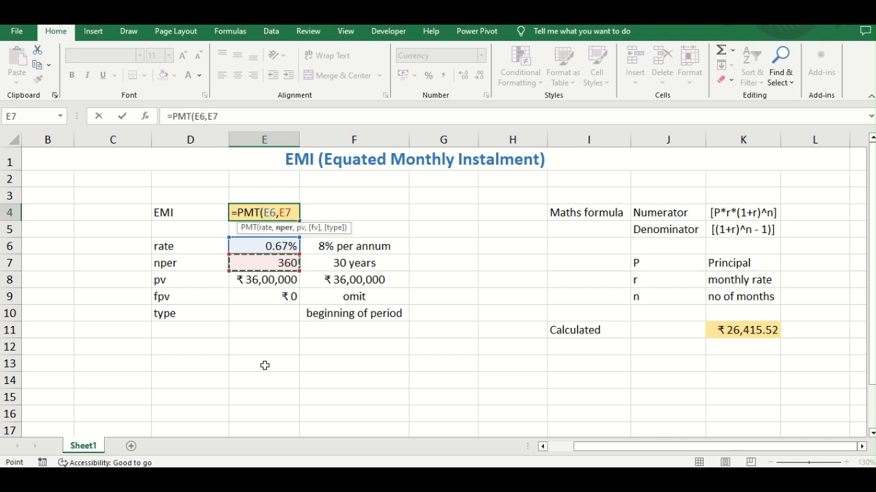
type(",")
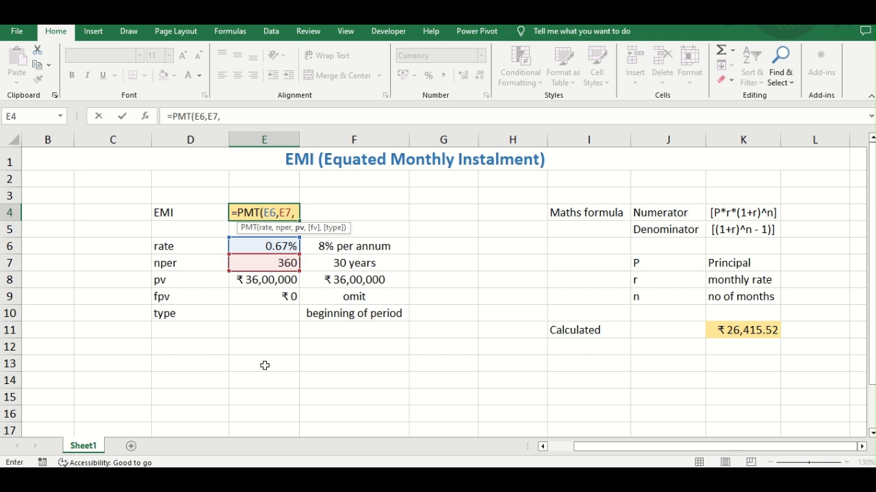
left_click(263, 282)
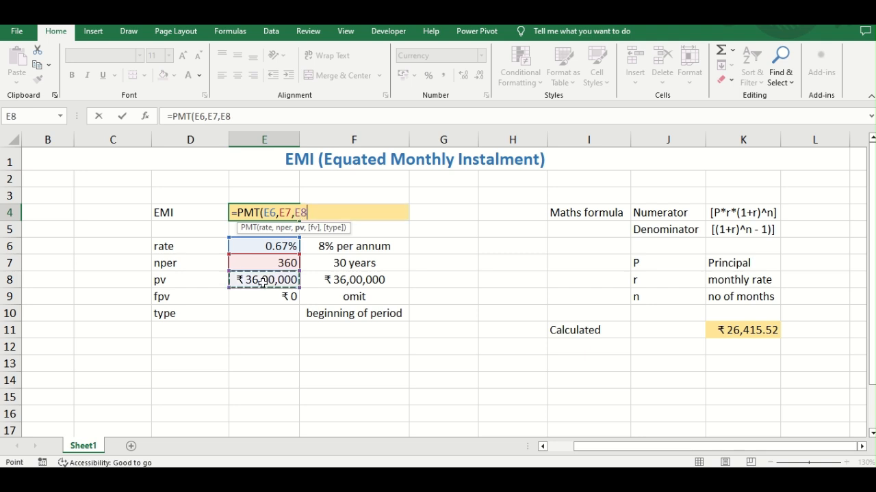
type(",")
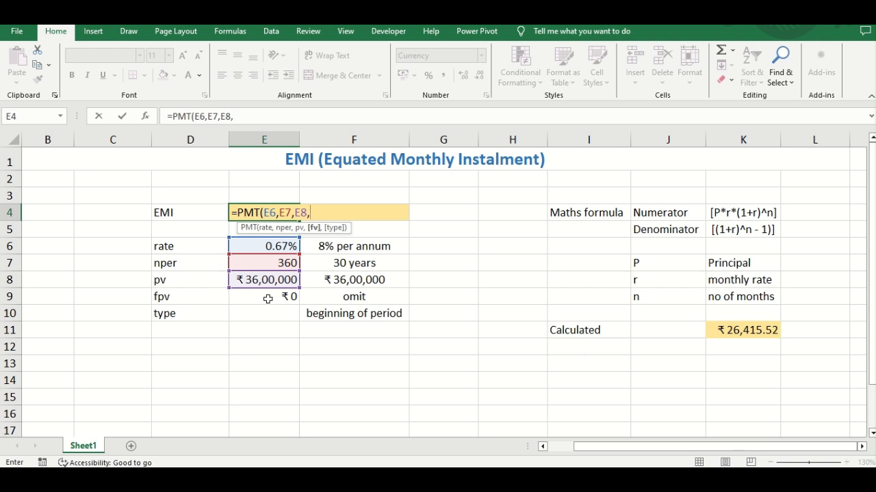
left_click(267, 298)
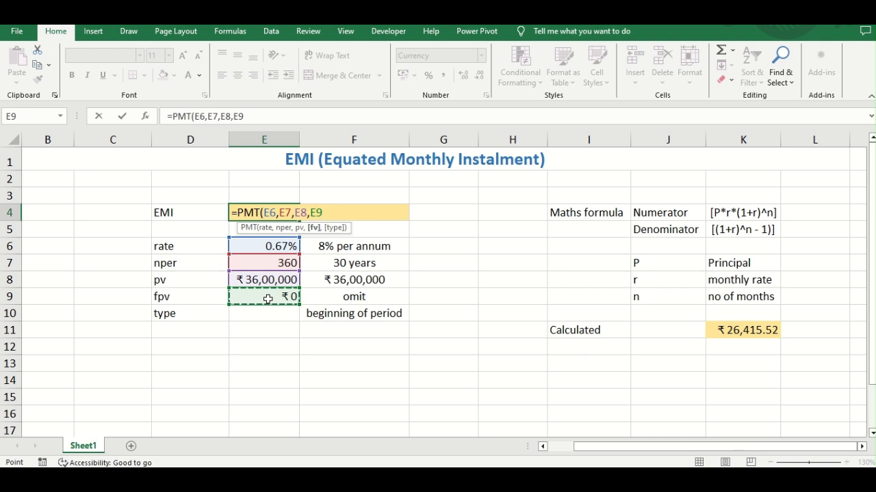
type(",")
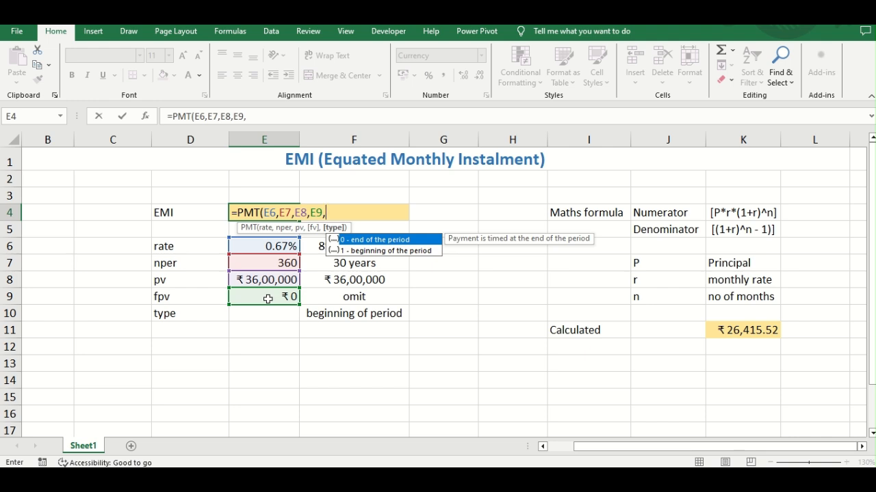
key("Down")
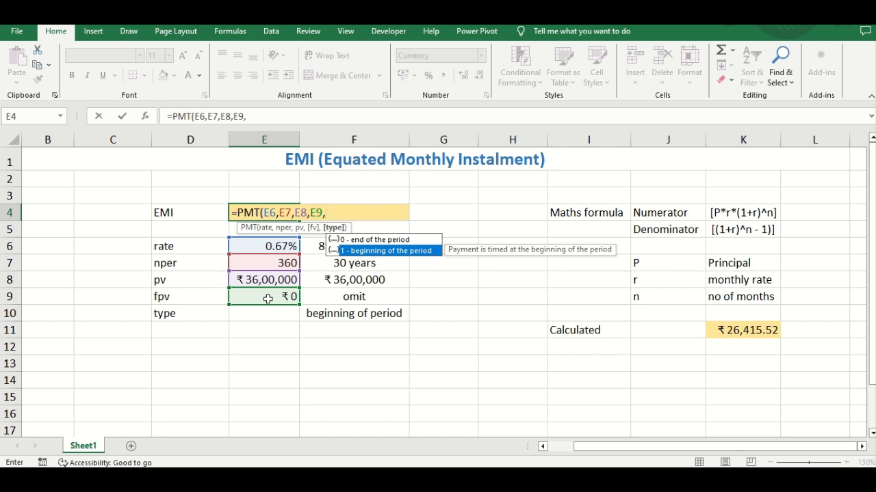
type("1)")
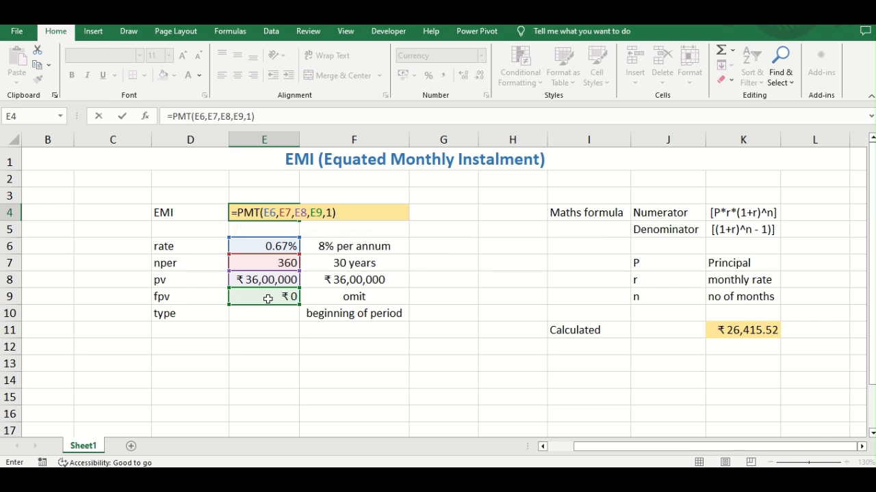
key("Return")
key("Up")
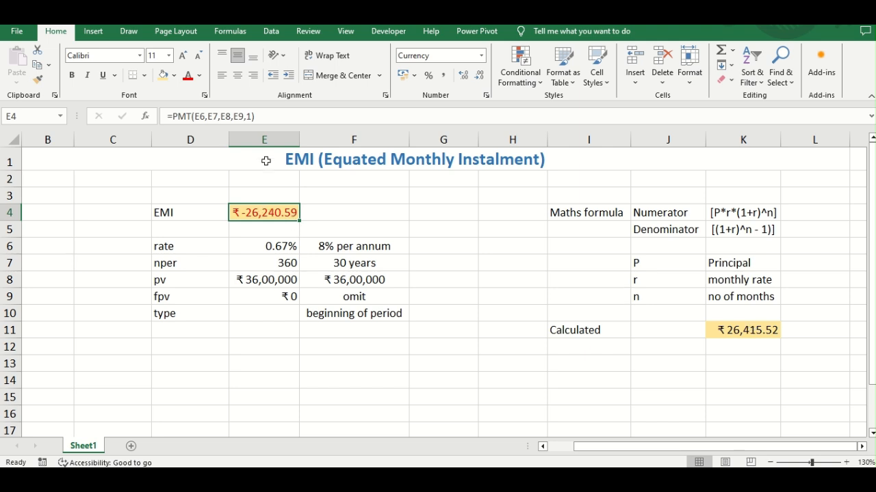
Change the type argument of the PMT formula in E4 to 0 for end-of-period payments.
left_click(251, 116)
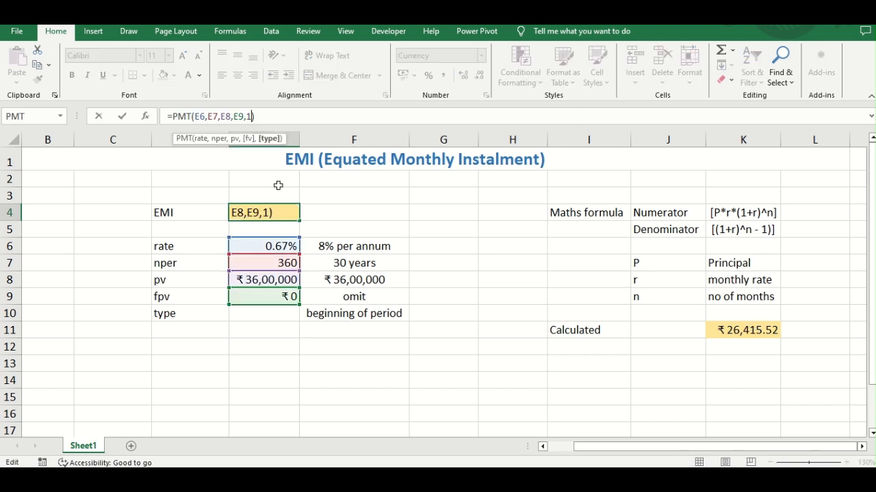
key("BackSpace")
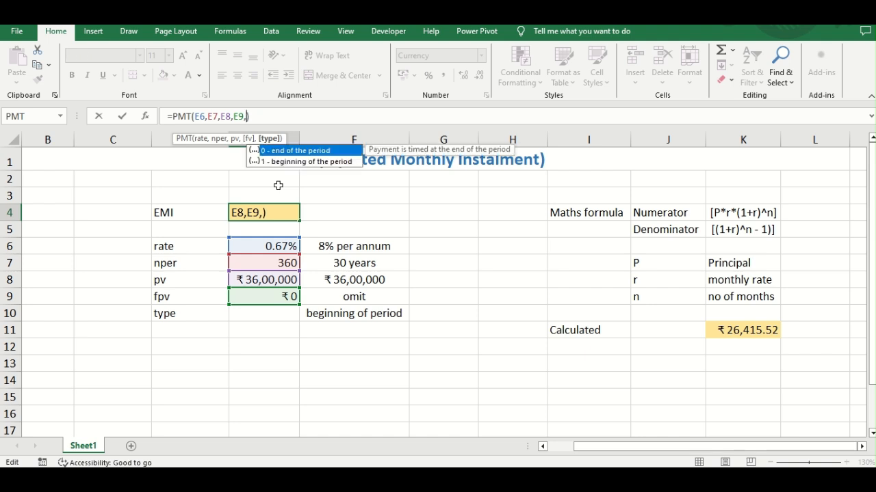
type("0)")
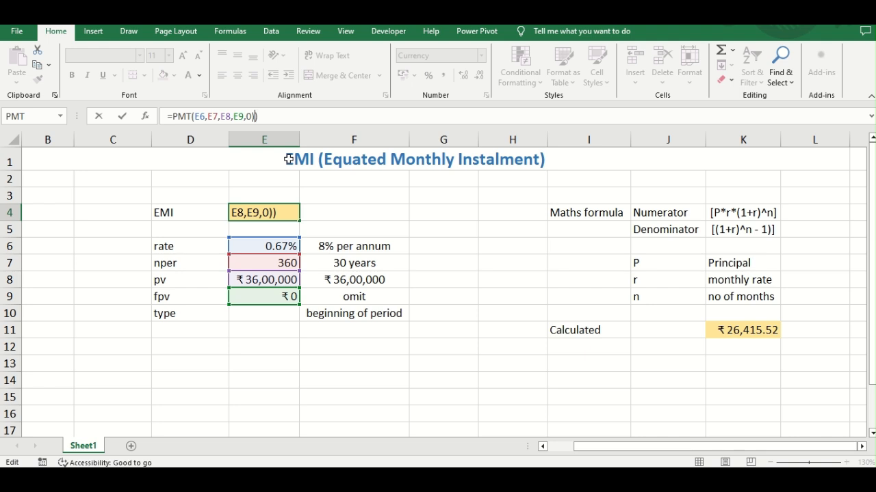
key("Return")
key("Return")
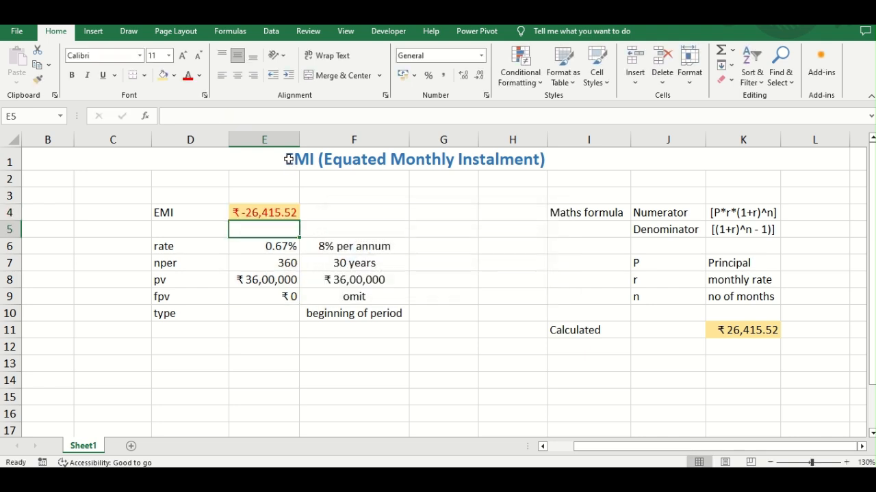
key("Up")
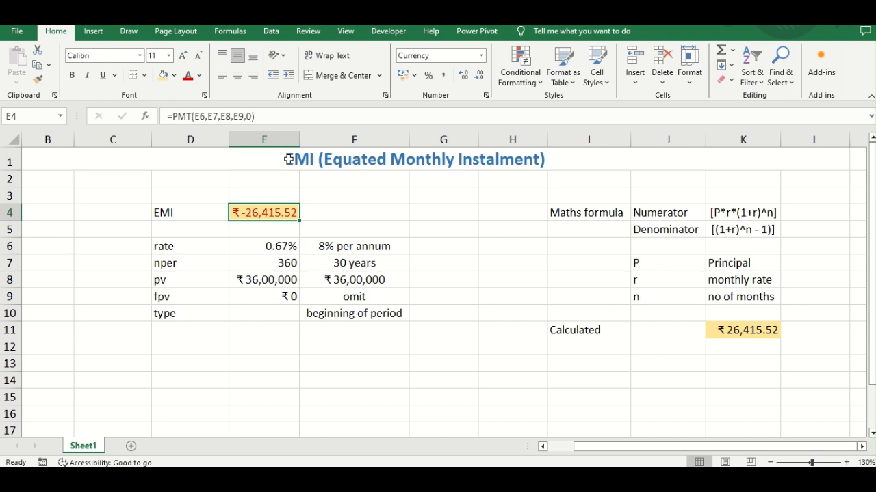
left_click(373, 314)
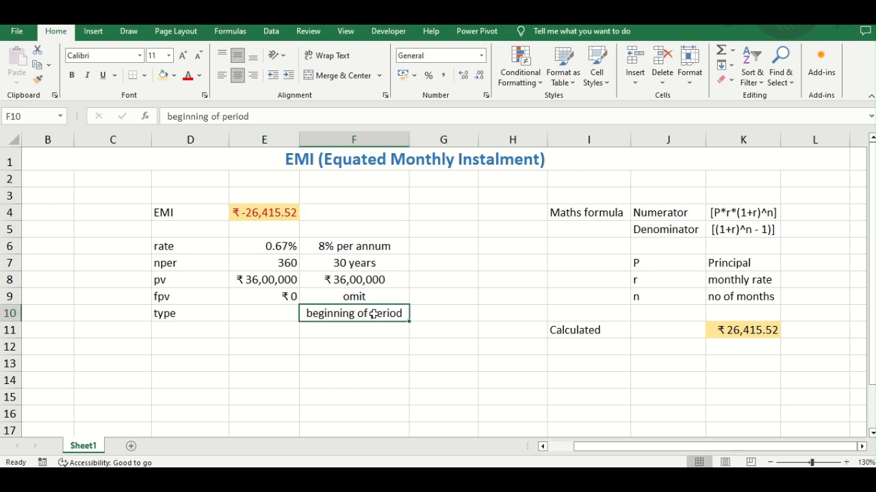
left_click(267, 314)
key("Up")
left_click(265, 221)
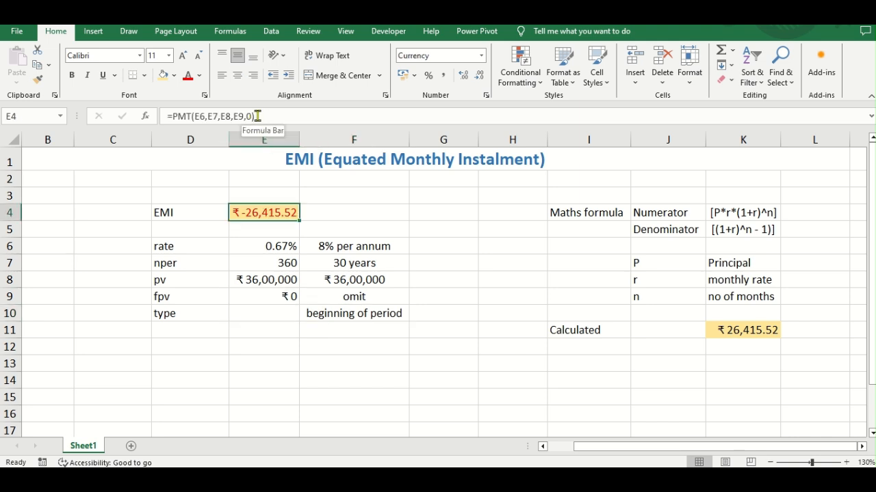
left_click(387, 214)
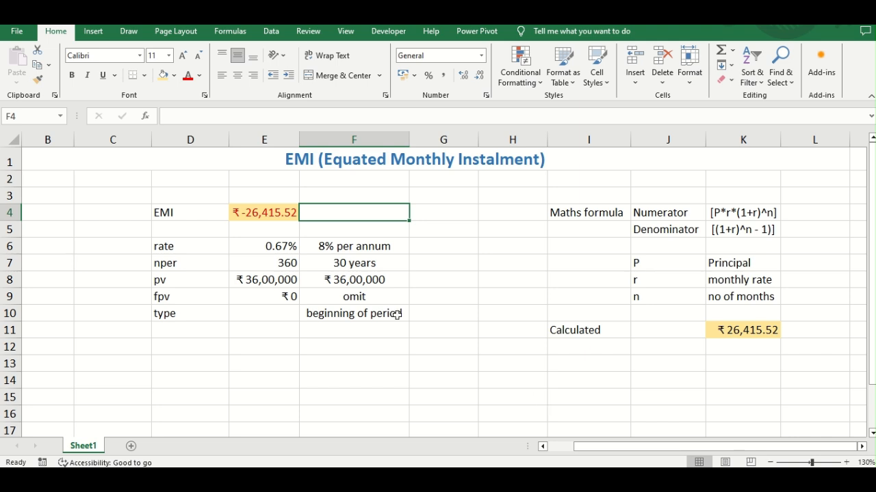
Change the monthly interest rate formula in E6 to =8.35%/12.
left_click(290, 250)
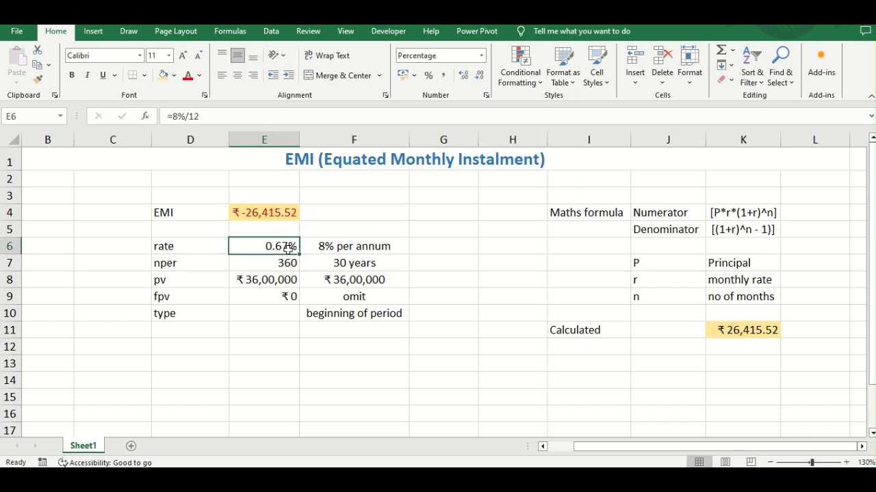
left_click(176, 116)
type(".35")
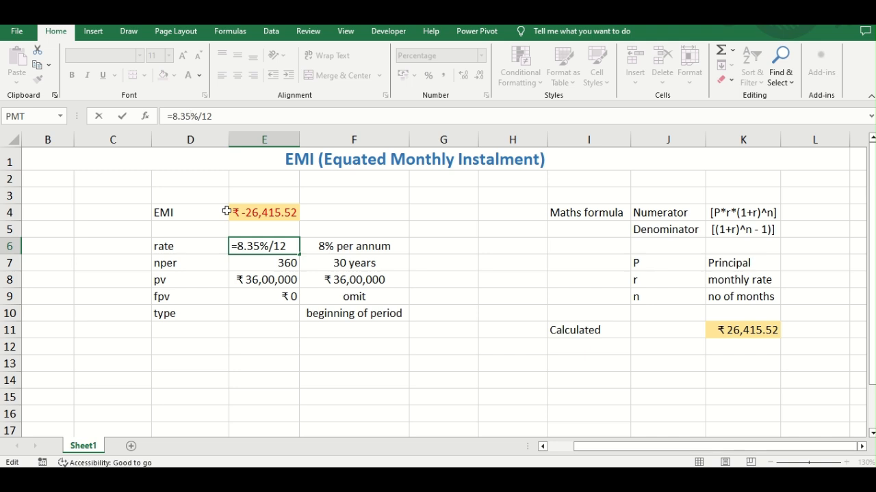
key("Return")
key("Up")
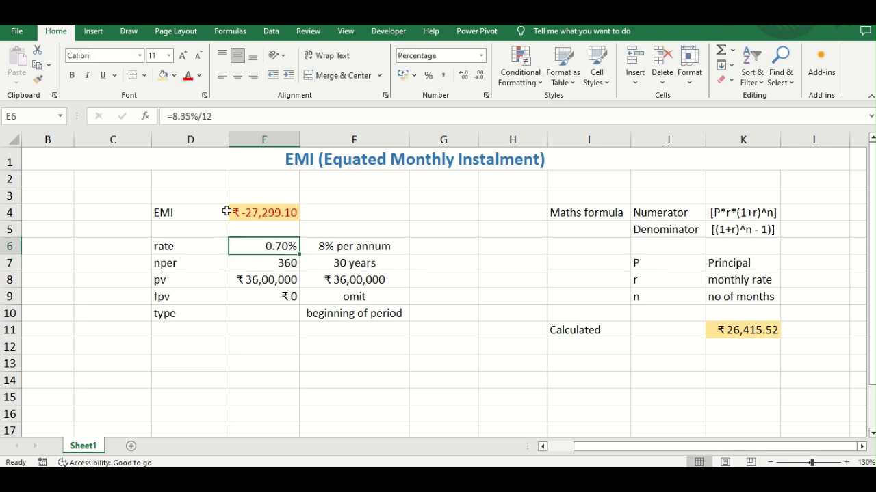
Set the monthly interest rate formula in E6 back to =8%/12.
key("F2")
key("Left")
key("Left")
key("Left")
key("Left")
key("Left")
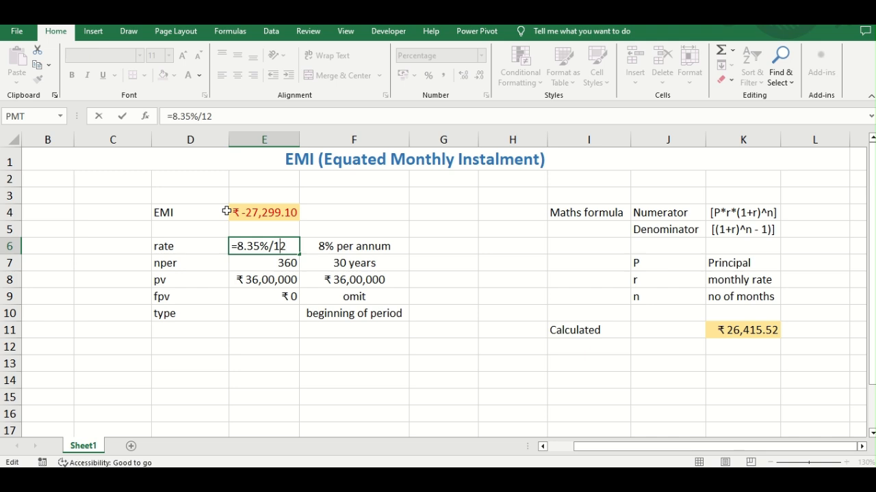
key("Right")
key("BackSpace")
key("BackSpace")
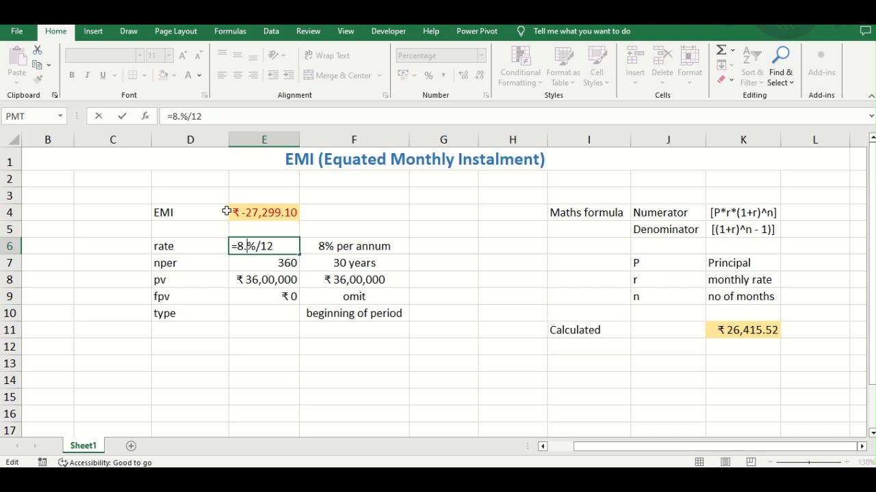
key("BackSpace")
key("Return")
Start a PMT formula in F4 with directly entered arguments: rate 8%/12, nper 30*12 and pv 3600000.
key("Up")
key("Right")
key("Up")
key("Up")
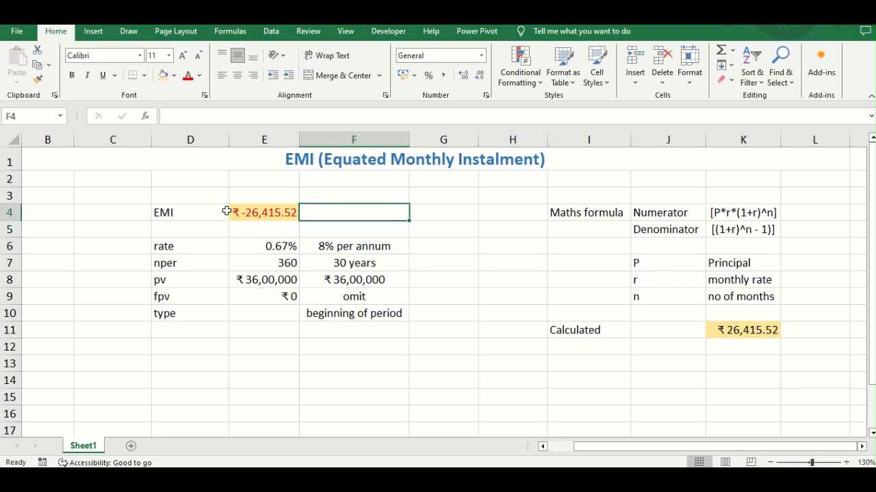
type("=pmt")
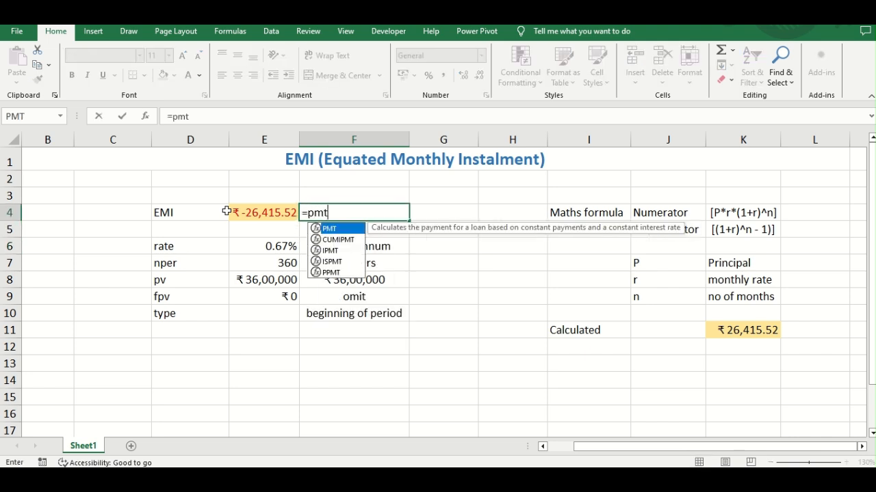
key("Tab")
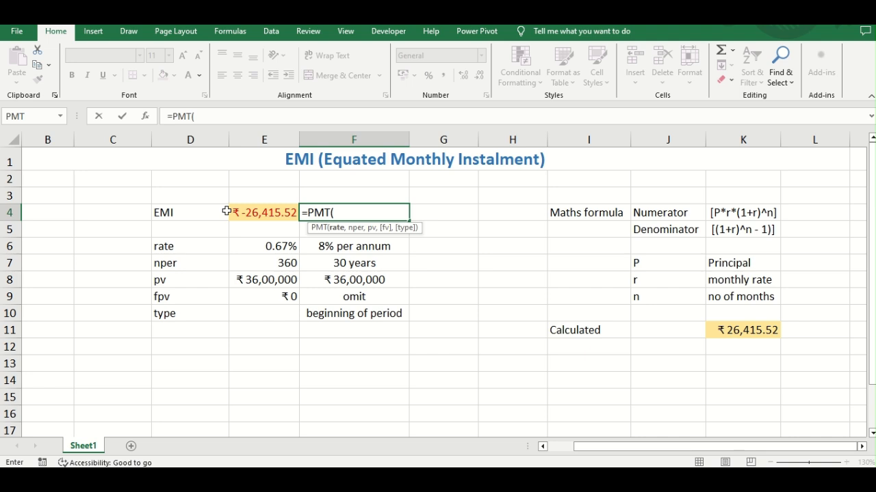
type("8%/12,")
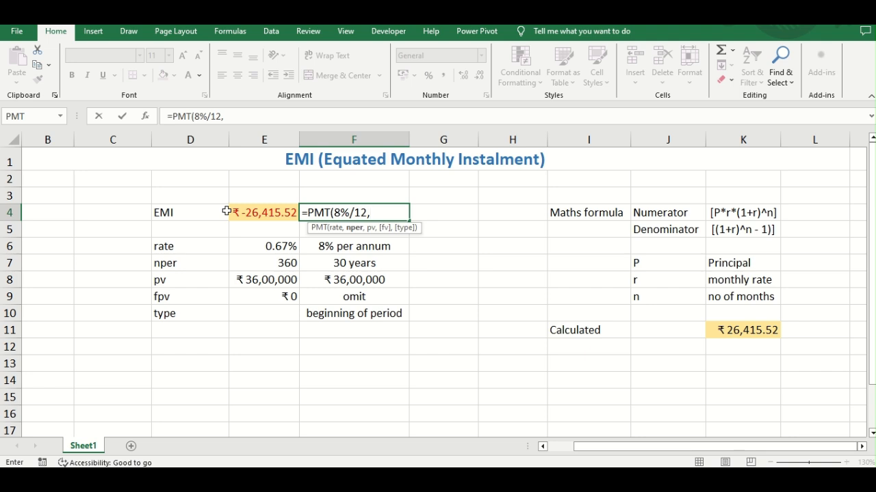
type("30*12,")
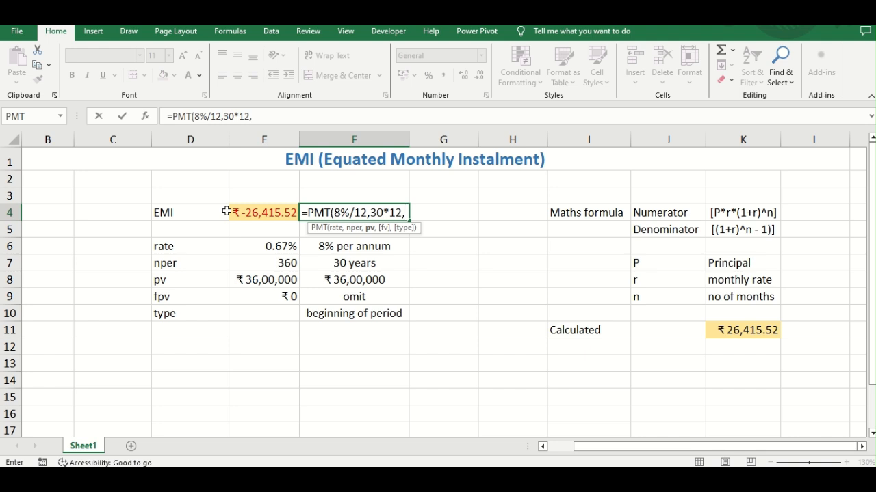
type("3600000")
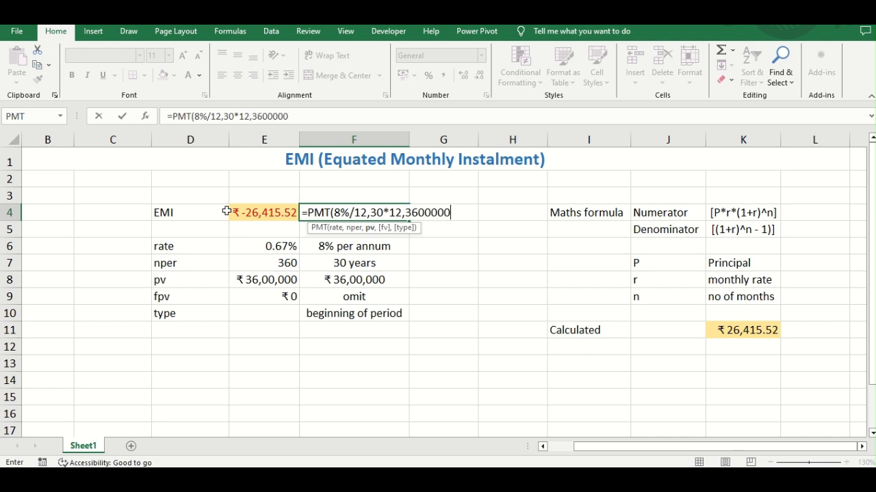
Try adding the optional fv argument 0 and type argument 0 to the PMT formula in F4, and remove both.
type(",0")
key("BackSpace")
type("0,0,")
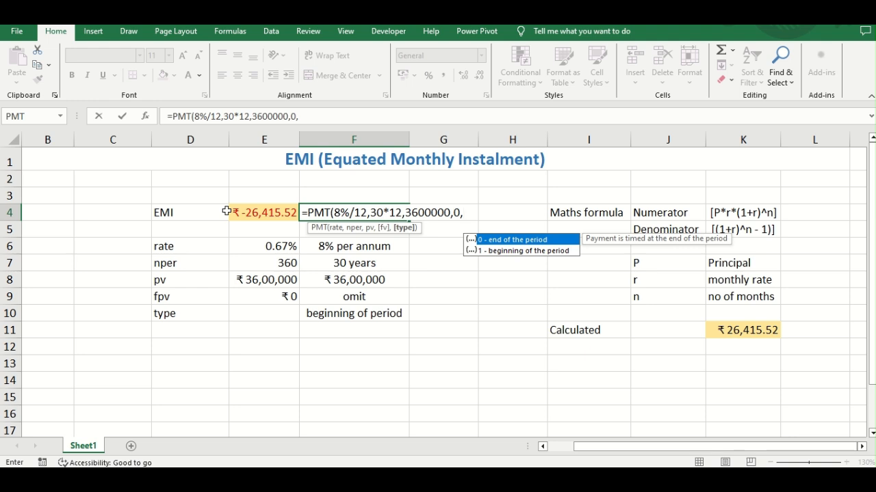
type("0")
key("BackSpace")
key("BackSpace")
key("BackSpace")
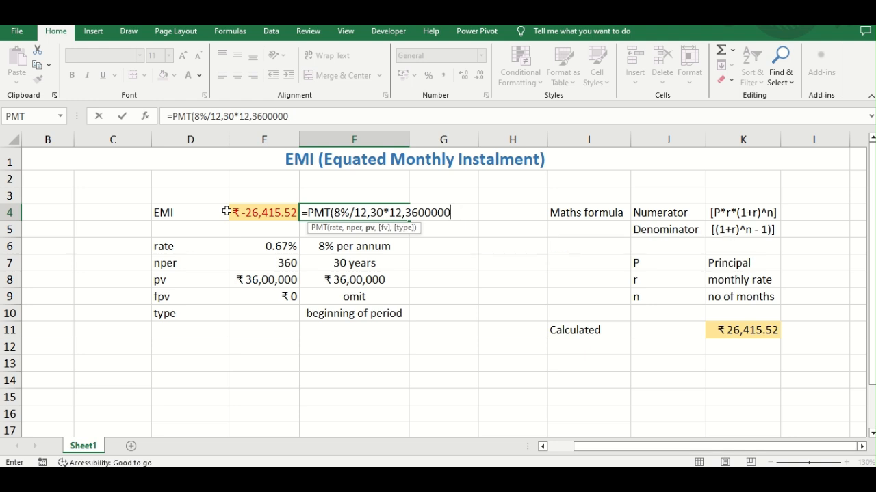
Complete the formula in F4 as =PMT(8%/12,30*12,3600000), omitting the optional arguments.
type(")")
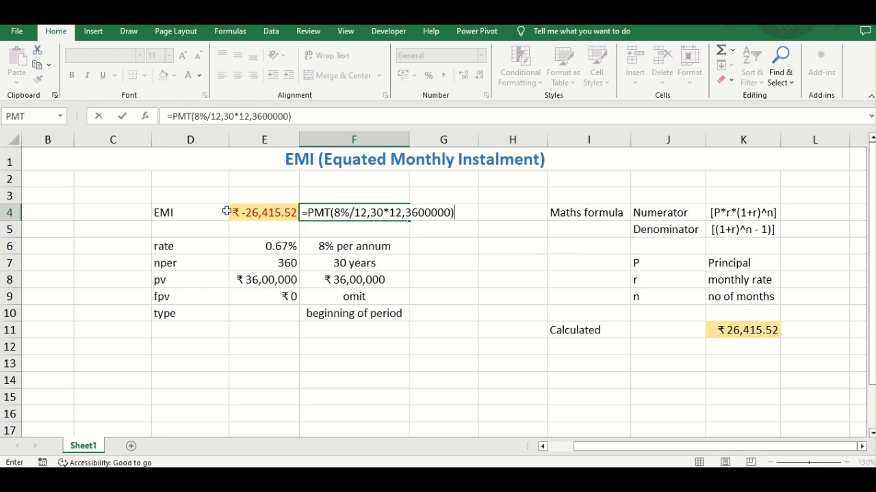
key("Return")
key("Up")
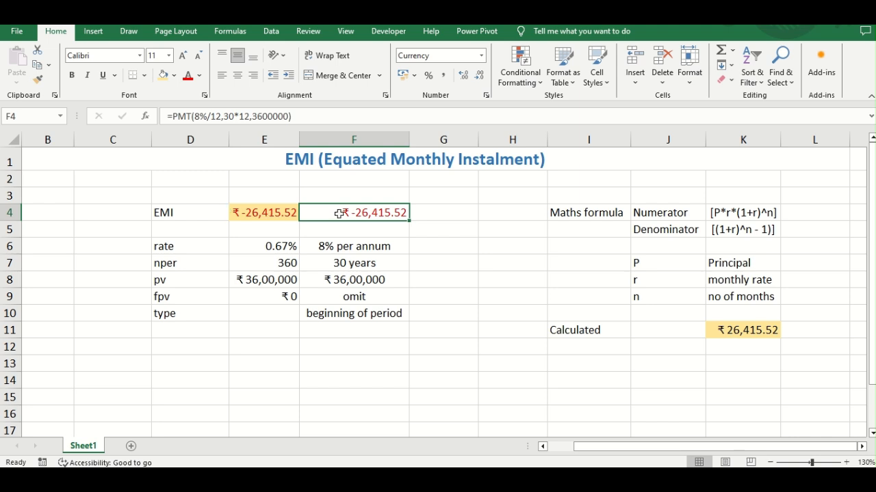
Try extending the PMT formula in F4 with an fv argument of 0, and restore it to =PMT(8%/12,30*12,3600000).
left_click(312, 115)
key("BackSpace")
type(",0,")
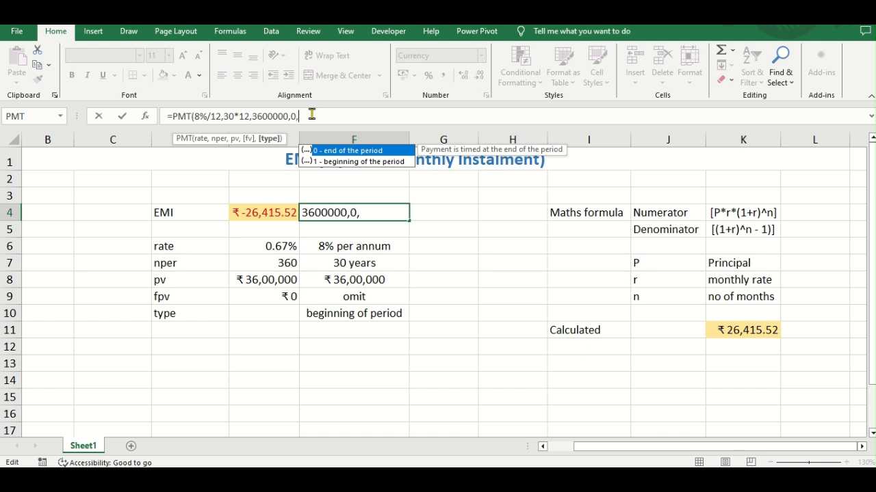
key("BackSpace")
key("BackSpace")
key("BackSpace")
type(")")
key("Return")
key("Up")
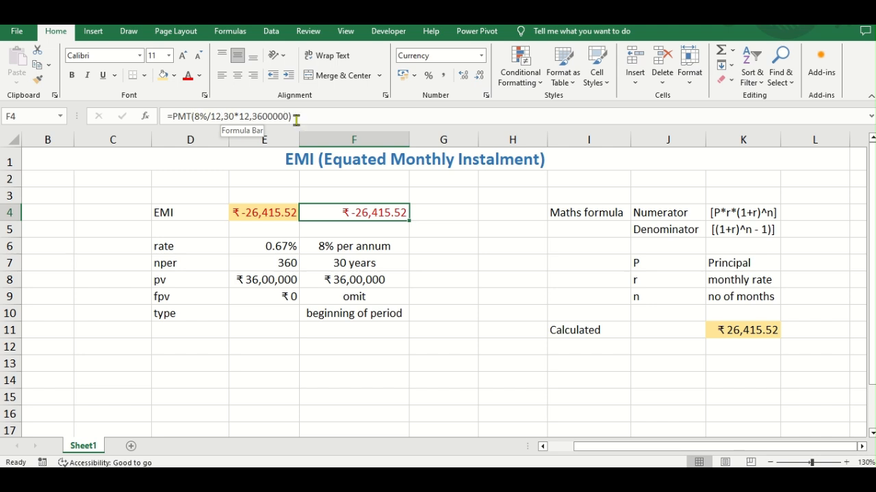
key("Down")
key("Up")
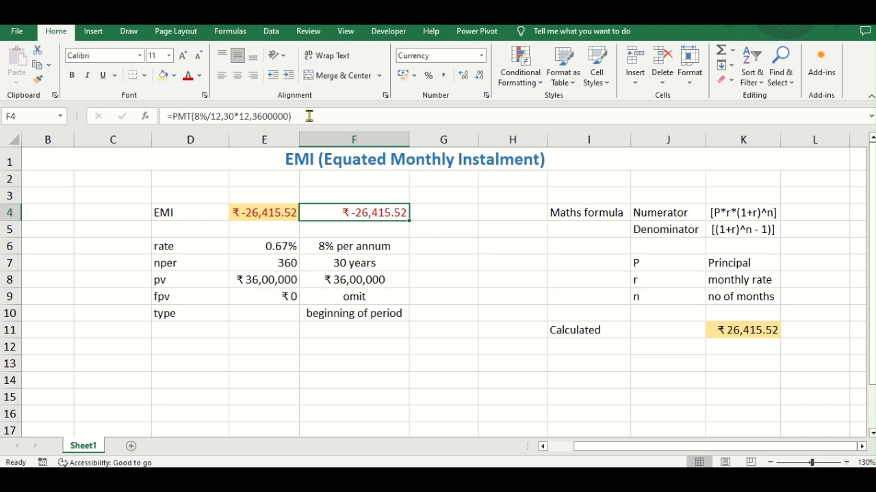
left_click(363, 251)
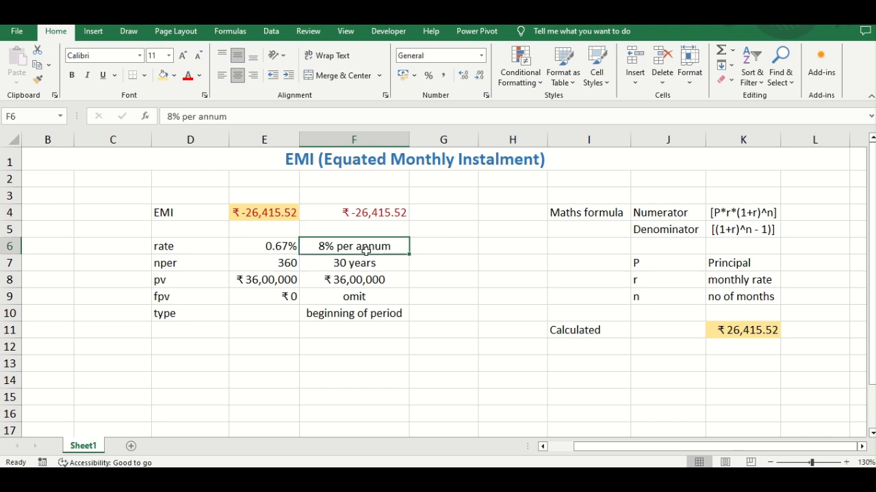